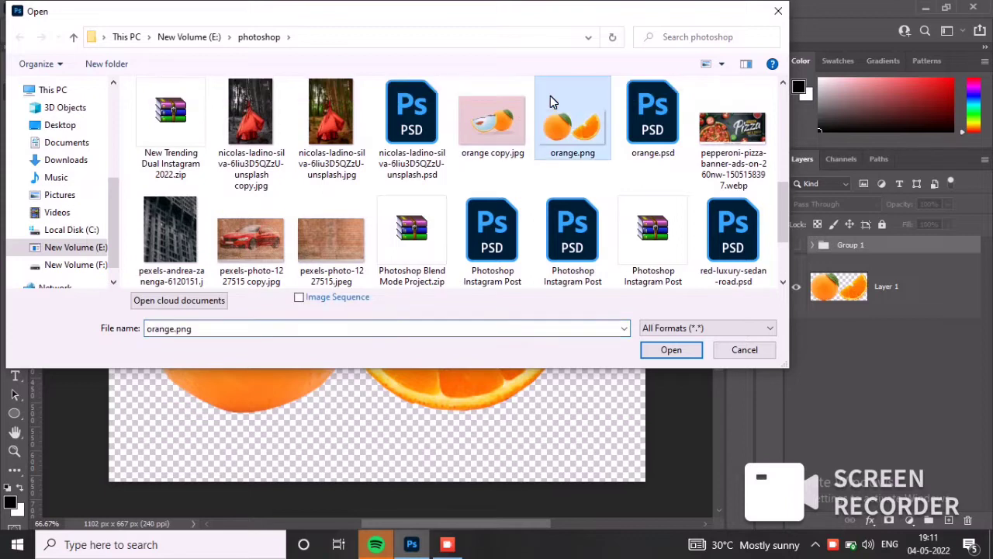
Step: Open orange.png from the photoshop folder
{"action": "left_click", "coordinate": [671, 350]}
{"action": "key", "text": "v"}
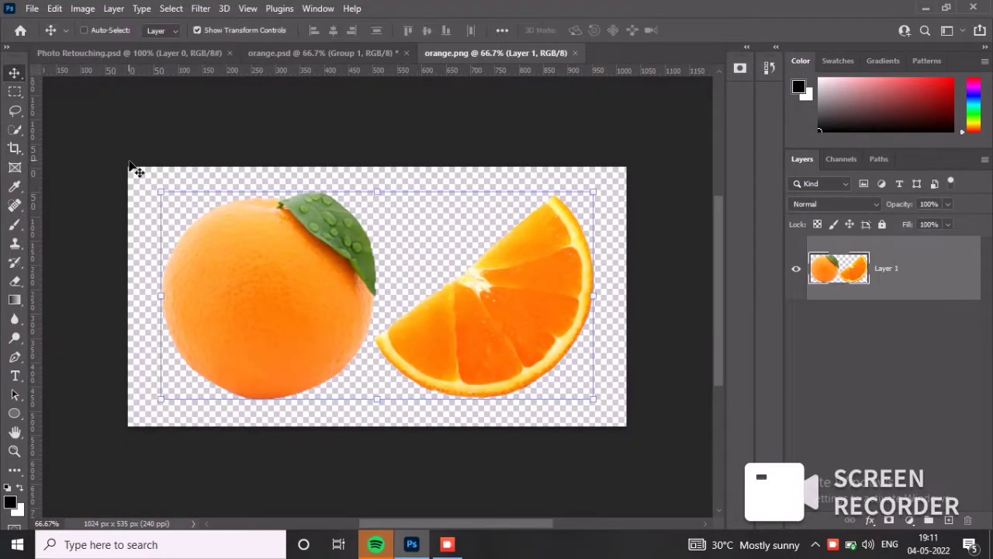
{"action": "left_click_drag", "start_coordinate": [162, 194], "coordinate": [68, 148]}
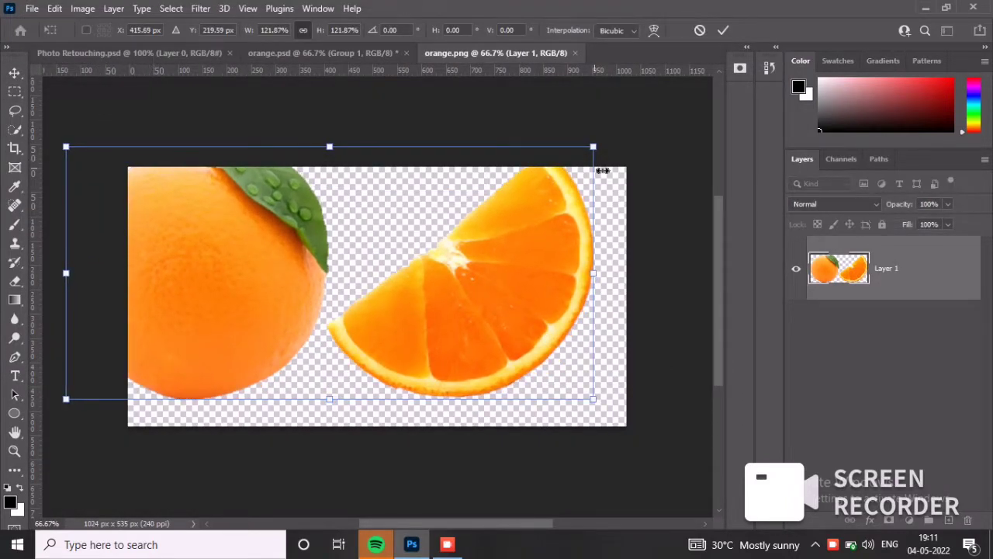
{"action": "left_click_drag", "start_coordinate": [593, 148], "coordinate": [672, 116]}
{"action": "left_click_drag", "start_coordinate": [368, 399], "coordinate": [368, 495]}
{"action": "key", "text": "ctrl+z"}
{"action": "key", "text": "ctrl+z"}
{"action": "key", "text": "ctrl+z"}
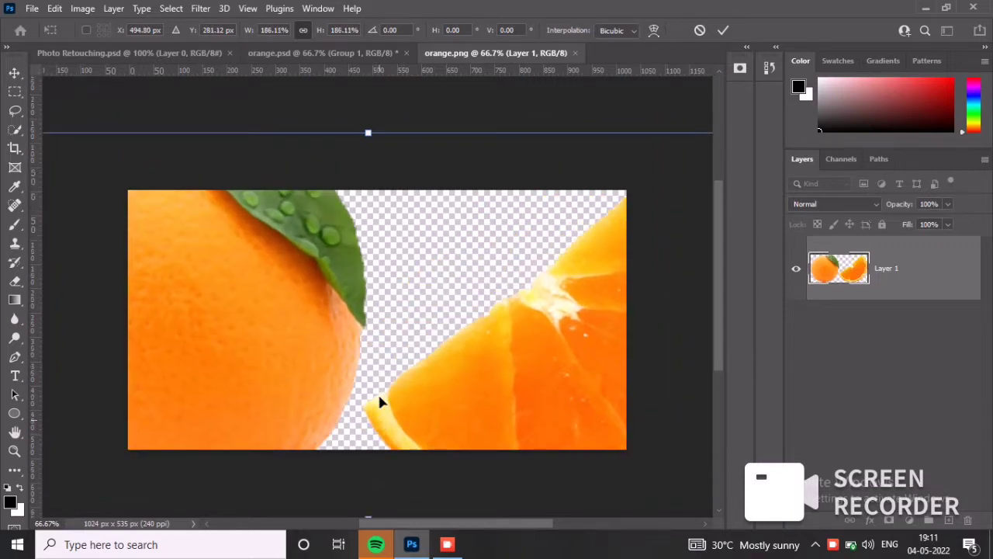
Step: Extend the canvas on all sides with the Crop tool to about 1739 x 1195 px and duplicate Layer 1
{"action": "left_click", "coordinate": [15, 148]}
{"action": "left_click_drag", "start_coordinate": [129, 192], "coordinate": [86, 142]}
{"action": "left_click_drag", "start_coordinate": [377, 141], "coordinate": [377, 82]}
{"action": "left_click_drag", "start_coordinate": [89, 321], "coordinate": [59, 320]}
{"action": "left_click_drag", "start_coordinate": [377, 446], "coordinate": [383, 501]}
{"action": "left_click_drag", "start_coordinate": [693, 221], "coordinate": [582, 233]}
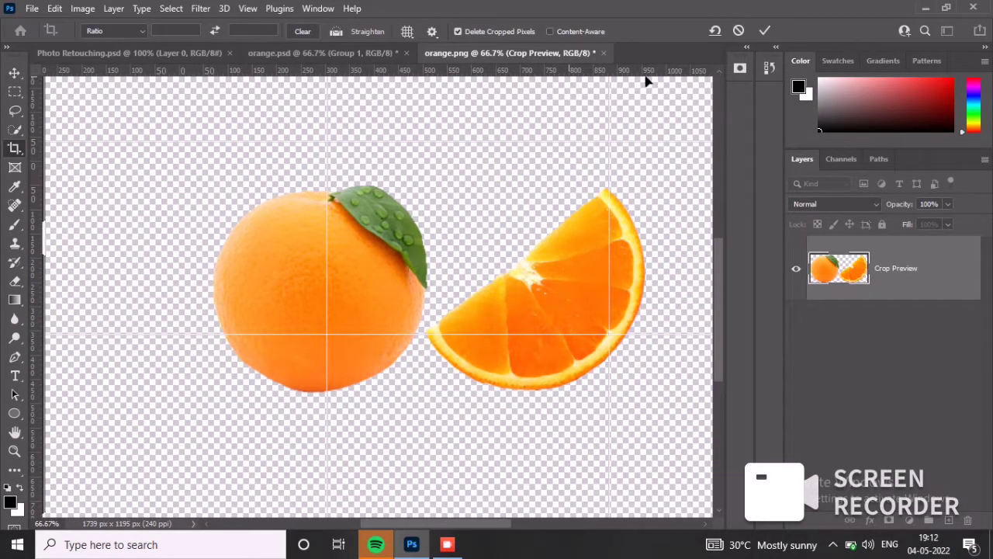
{"action": "left_click", "coordinate": [765, 32]}
{"action": "key", "text": "ctrl+j"}
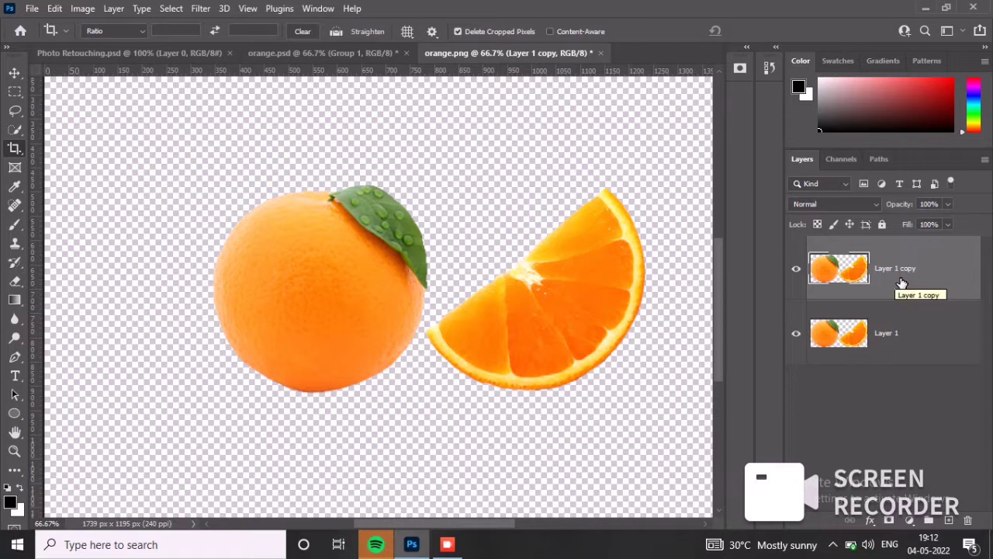
Step: Add a gradient fill layer with the Radial style and open its gradient for editing
{"action": "left_click", "coordinate": [913, 525]}
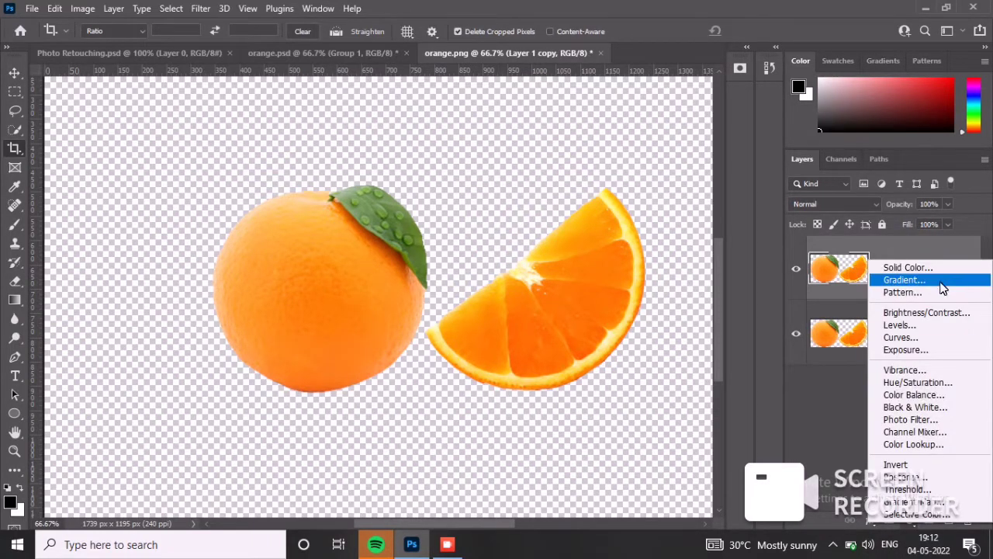
{"action": "left_click", "coordinate": [941, 281]}
{"action": "left_click", "coordinate": [467, 151]}
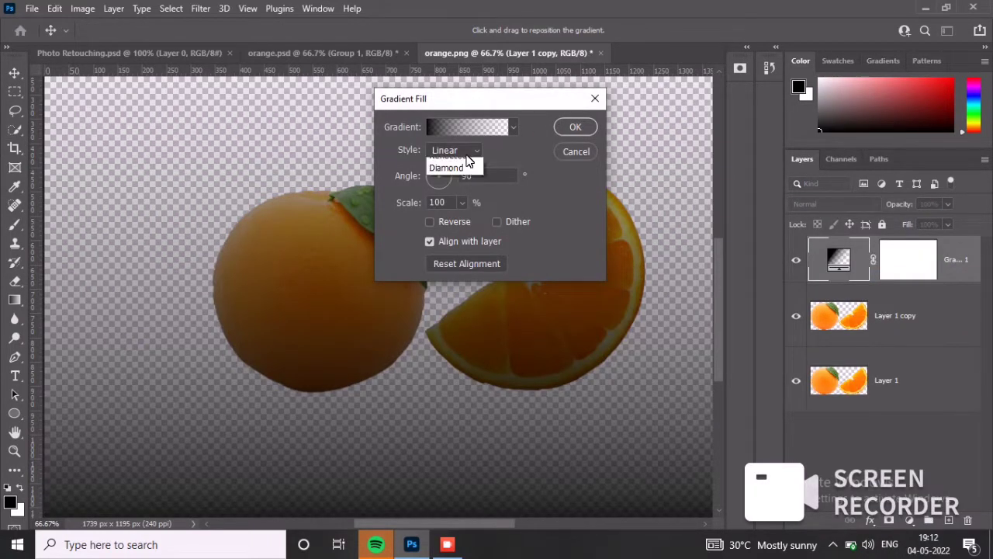
{"action": "left_click", "coordinate": [441, 176]}
{"action": "left_click", "coordinate": [488, 128]}
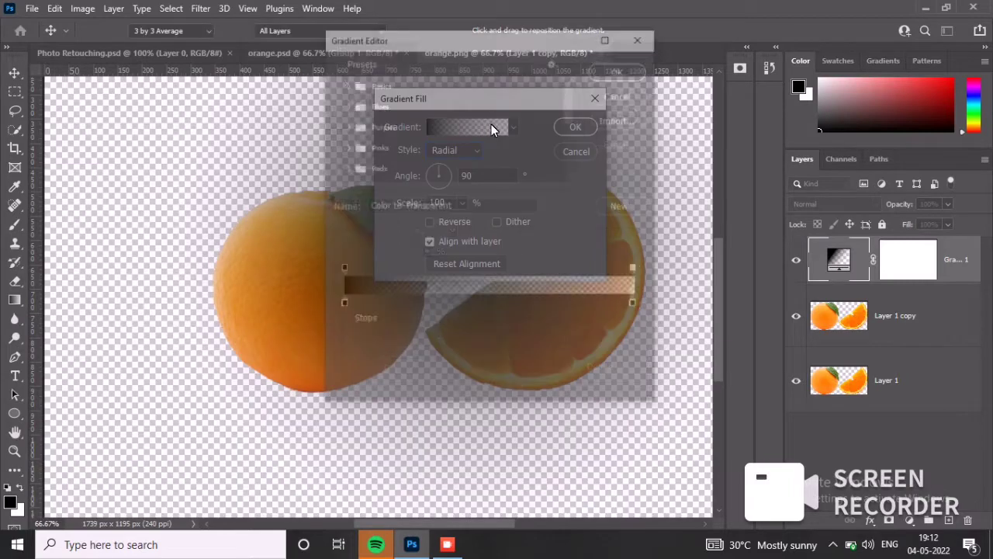
Step: Set the gradient's starting color stop to gray #999999
{"action": "left_click", "coordinate": [341, 305]}
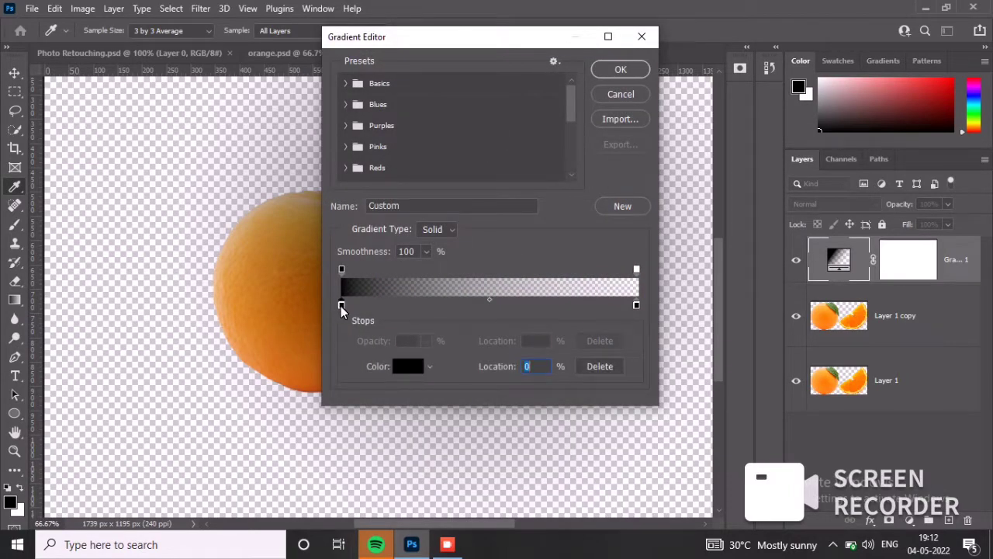
{"action": "double_click", "coordinate": [342, 305]}
{"action": "left_click", "coordinate": [575, 110]}
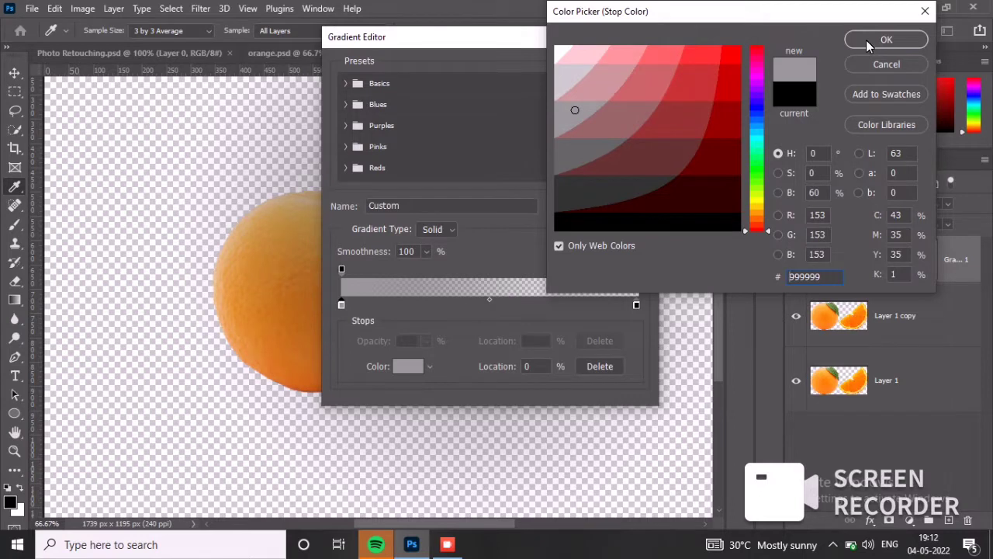
{"action": "left_click", "coordinate": [866, 40]}
Step: Set the gradient's ending color stop to muted pink, remove the transparent end opacity stop, and apply the gradient fill
{"action": "left_click", "coordinate": [637, 304]}
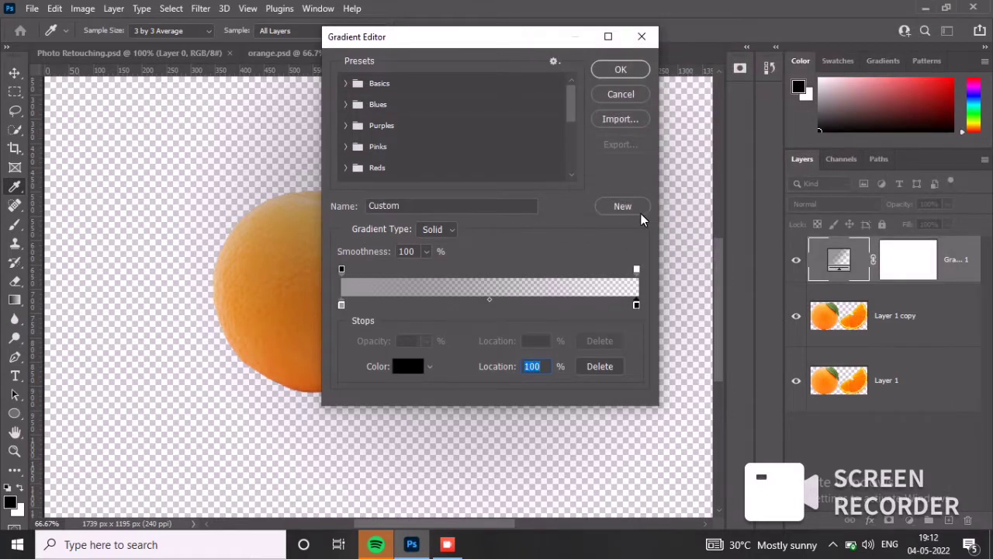
{"action": "double_click", "coordinate": [637, 304]}
{"action": "left_click", "coordinate": [599, 77]}
{"action": "left_click", "coordinate": [887, 45]}
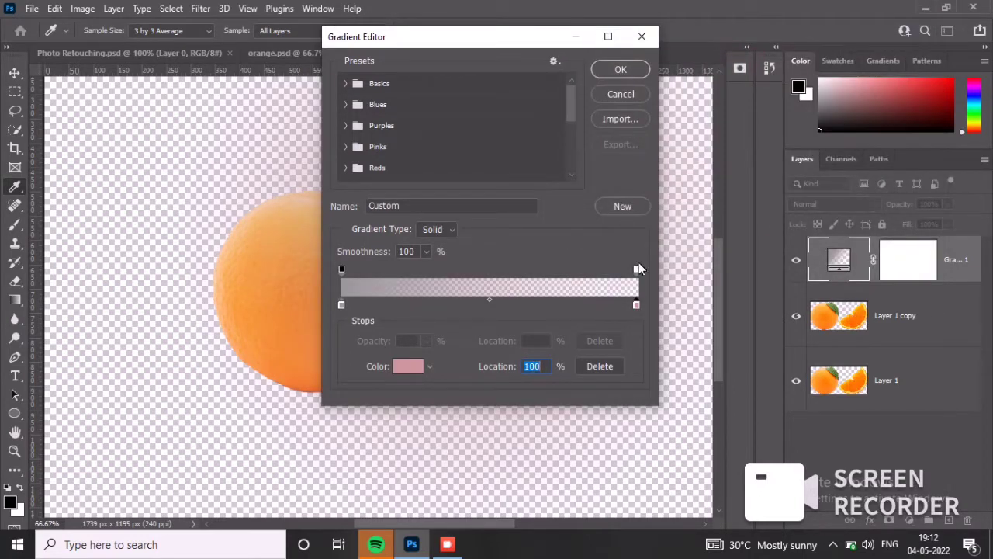
{"action": "left_click_drag", "start_coordinate": [638, 269], "coordinate": [602, 314]}
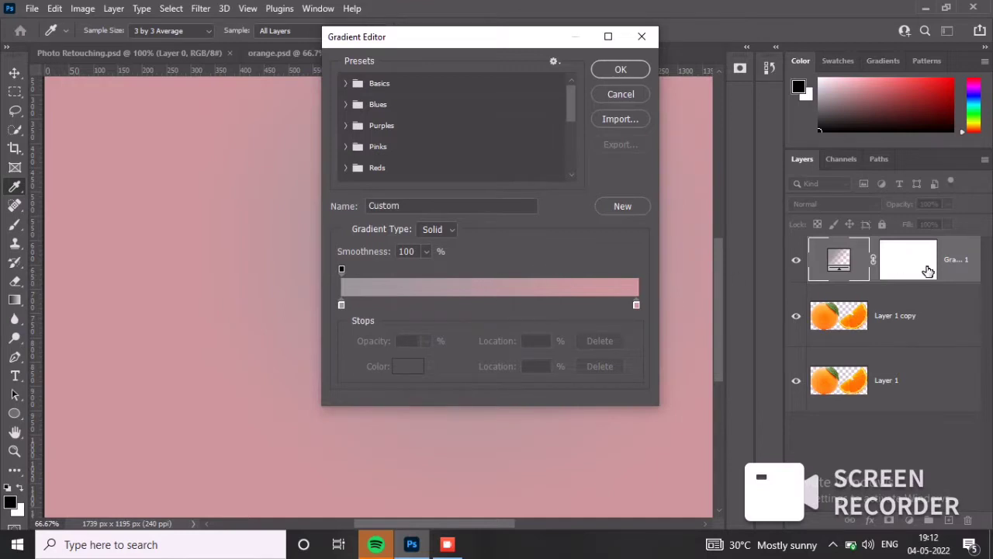
{"action": "left_click", "coordinate": [608, 72]}
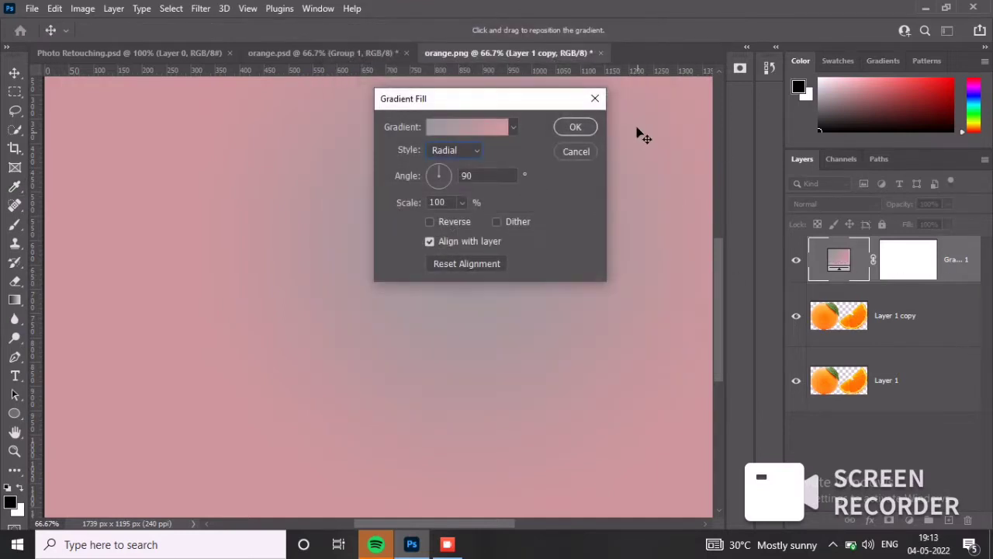
{"action": "left_click", "coordinate": [587, 126]}
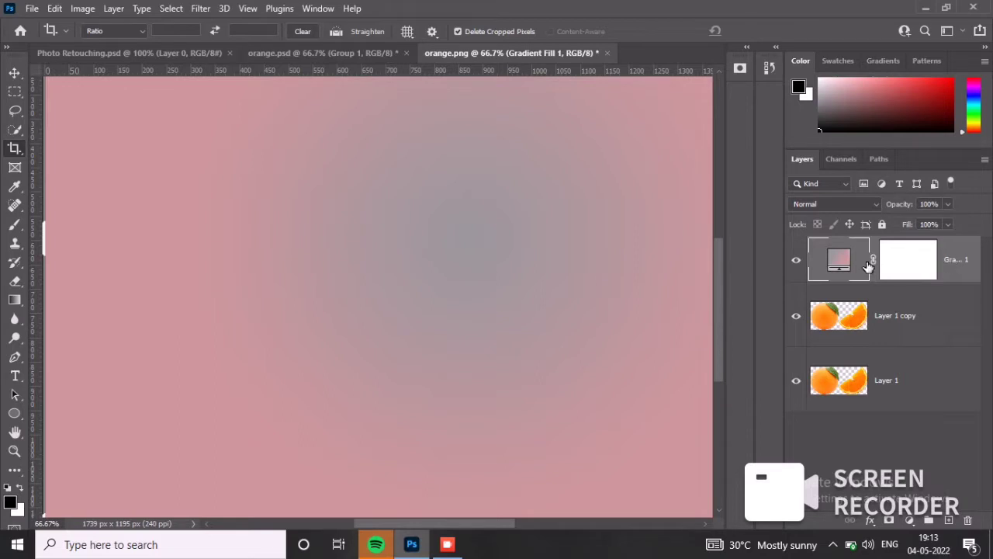
Step: Change the gradient fill's starting color stop to pink #cc9999 and apply it
{"action": "double_click", "coordinate": [841, 261]}
{"action": "left_click", "coordinate": [461, 129]}
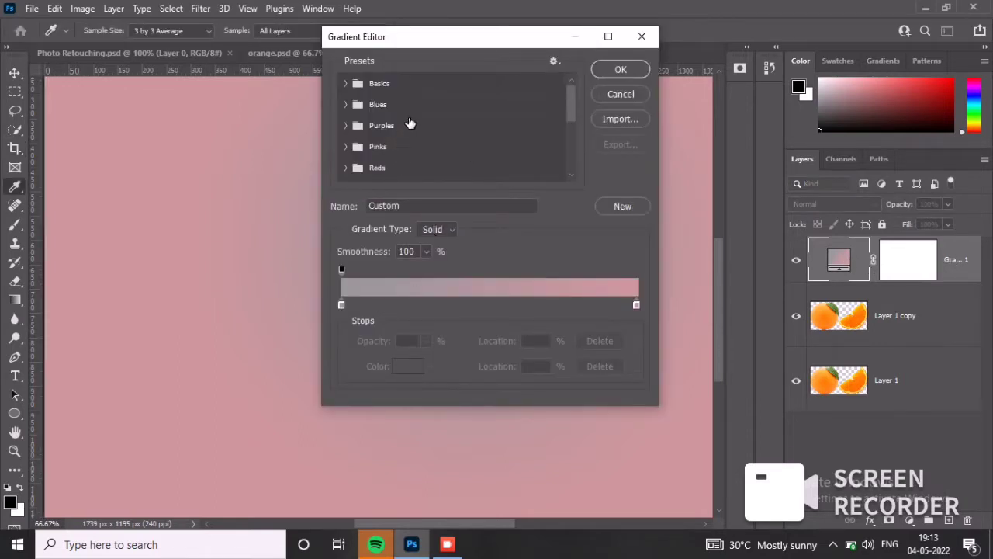
{"action": "double_click", "coordinate": [342, 304]}
{"action": "left_click", "coordinate": [615, 83]}
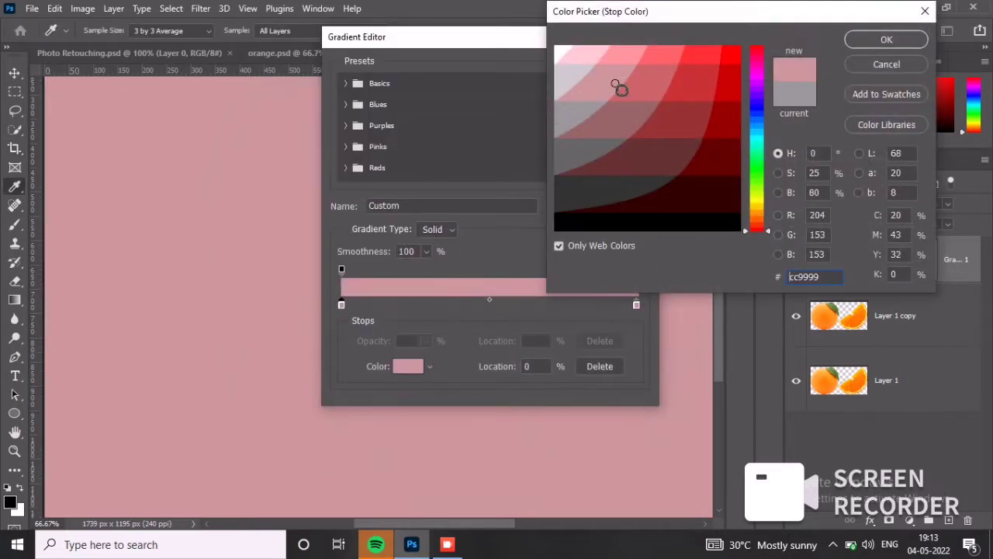
{"action": "left_click", "coordinate": [890, 39]}
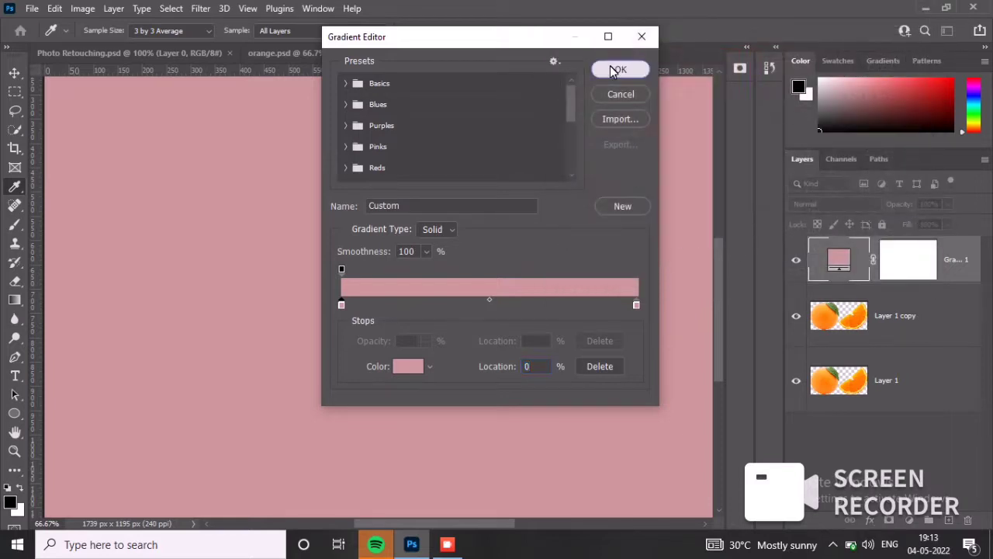
{"action": "left_click", "coordinate": [624, 69]}
{"action": "left_click", "coordinate": [572, 128]}
Step: Move the gradient fill layer below Layer 1 copy so it sits behind the oranges
{"action": "left_click_drag", "start_coordinate": [962, 257], "coordinate": [962, 350]}
{"action": "scroll", "coordinate": [570, 403], "scroll_direction": "down", "scroll_amount": 1}
{"action": "left_click_drag", "start_coordinate": [471, 525], "coordinate": [486, 530]}
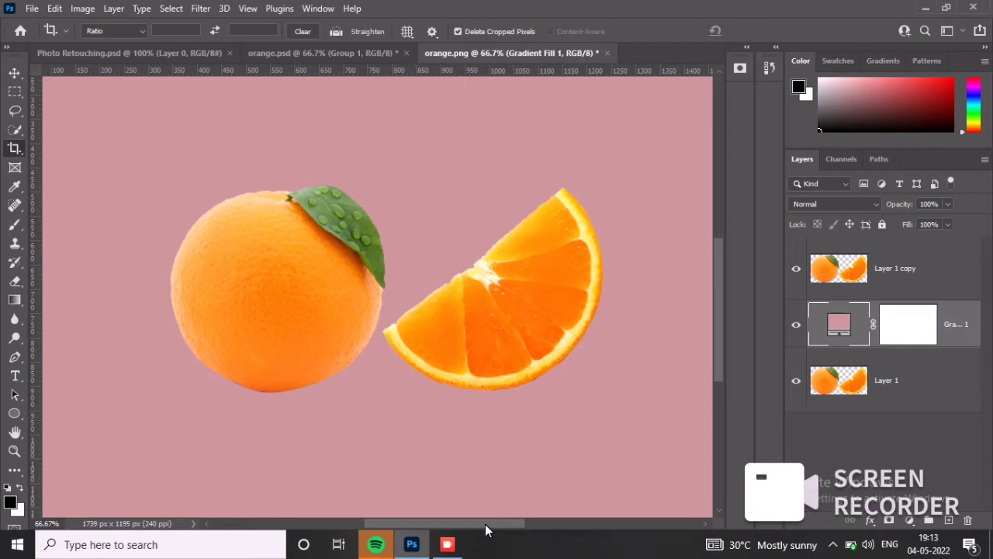
Step: Select the orange slice on Layer 1 copy with a loose freehand Lasso outline
{"action": "left_click", "coordinate": [893, 263]}
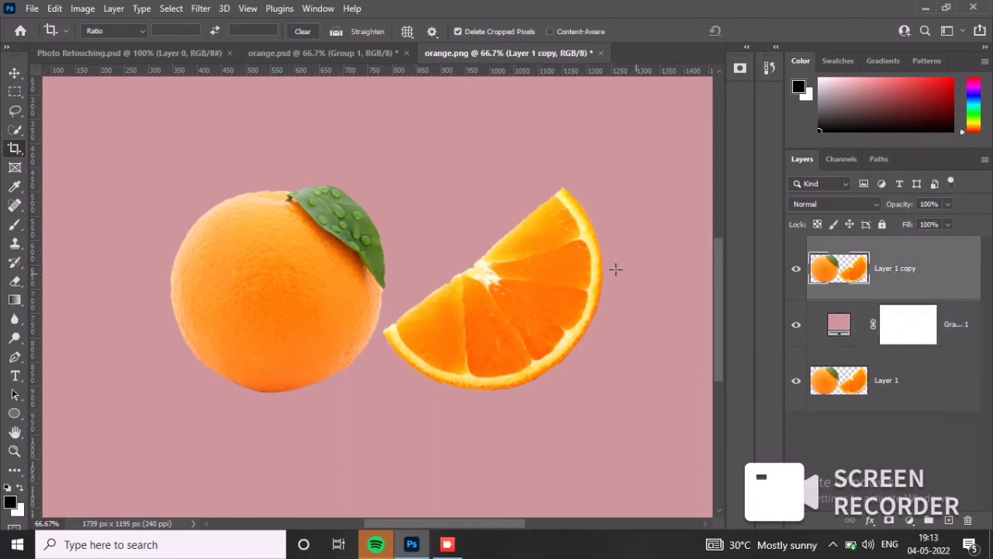
{"action": "left_click", "coordinate": [15, 111]}
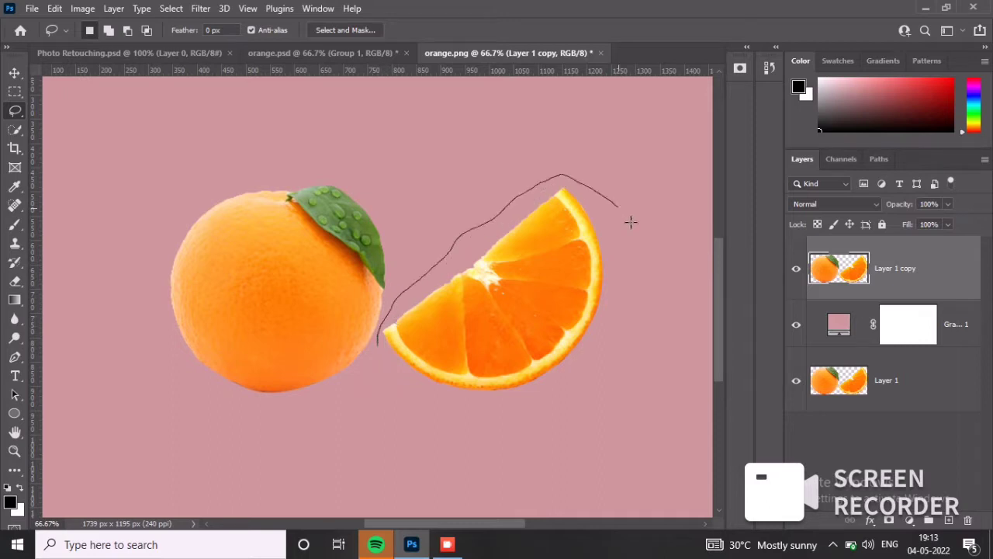
{"action": "mouse_move", "coordinate": [630, 223]}
{"action": "left_mouse_down"}
{"action": "mouse_move", "coordinate": [593, 401]}
{"action": "mouse_move", "coordinate": [455, 446]}
{"action": "left_mouse_up"}
{"action": "left_click_drag", "start_coordinate": [381, 349], "coordinate": [381, 345]}
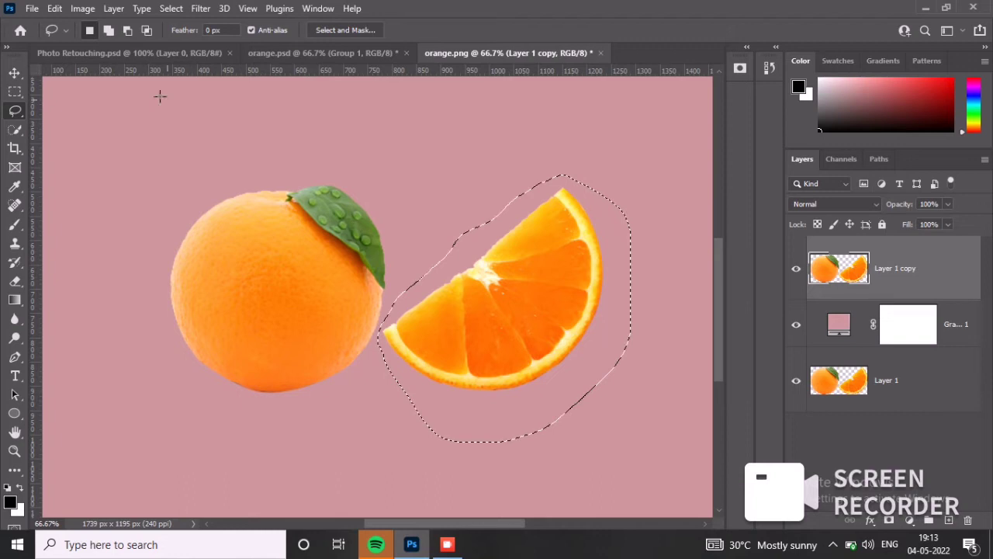
Step: Cut the selected orange slice and paste it onto its own layer
{"action": "left_click", "coordinate": [32, 9]}
{"action": "left_click", "coordinate": [55, 9]}
{"action": "left_click", "coordinate": [55, 10]}
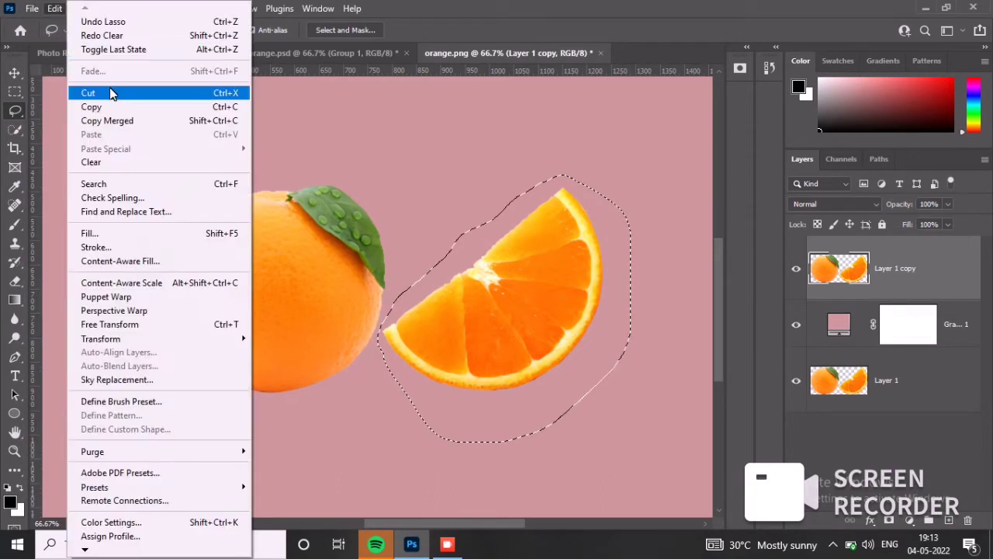
{"action": "left_click", "coordinate": [109, 91]}
{"action": "key", "text": "ctrl+v"}
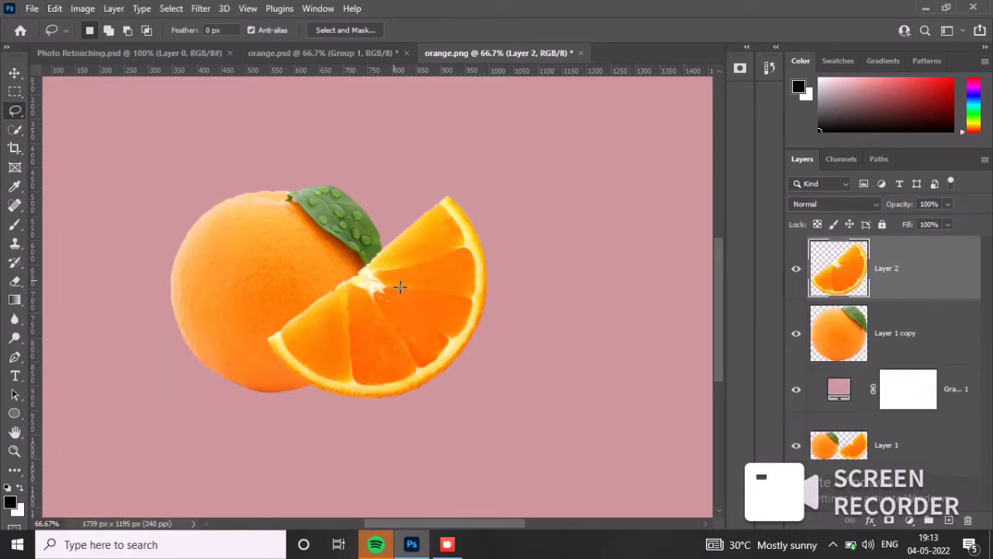
Step: Move the slice to the left side of the canvas and the whole orange on Layer 1 copy to the right
{"action": "left_click", "coordinate": [14, 73]}
{"action": "left_click_drag", "start_coordinate": [379, 324], "coordinate": [199, 335]}
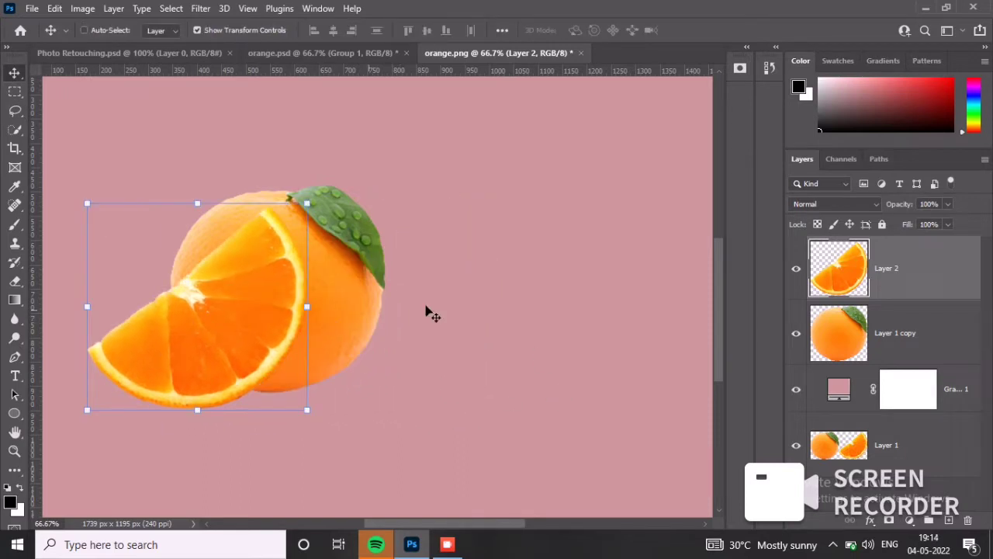
{"action": "left_click", "coordinate": [927, 330]}
{"action": "left_click_drag", "start_coordinate": [341, 268], "coordinate": [552, 268]}
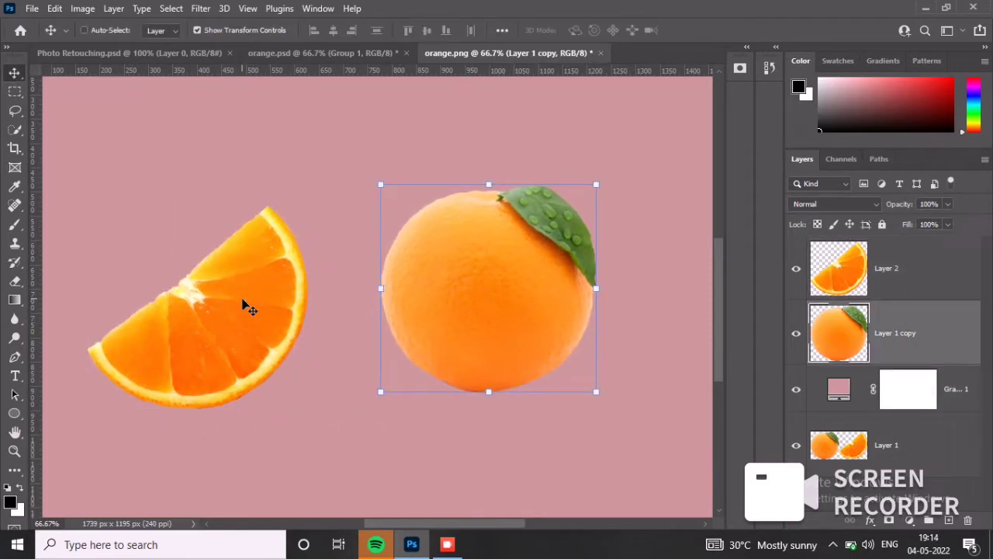
Step: Place the slice so it overlaps the whole orange's lower-left edge, and rotate it clockwise into a more upright pose
{"action": "left_click_drag", "start_coordinate": [239, 317], "coordinate": [351, 309]}
{"action": "left_click_drag", "start_coordinate": [433, 204], "coordinate": [451, 259]}
{"action": "left_click_drag", "start_coordinate": [350, 303], "coordinate": [365, 317]}
{"action": "left_click", "coordinate": [723, 31]}
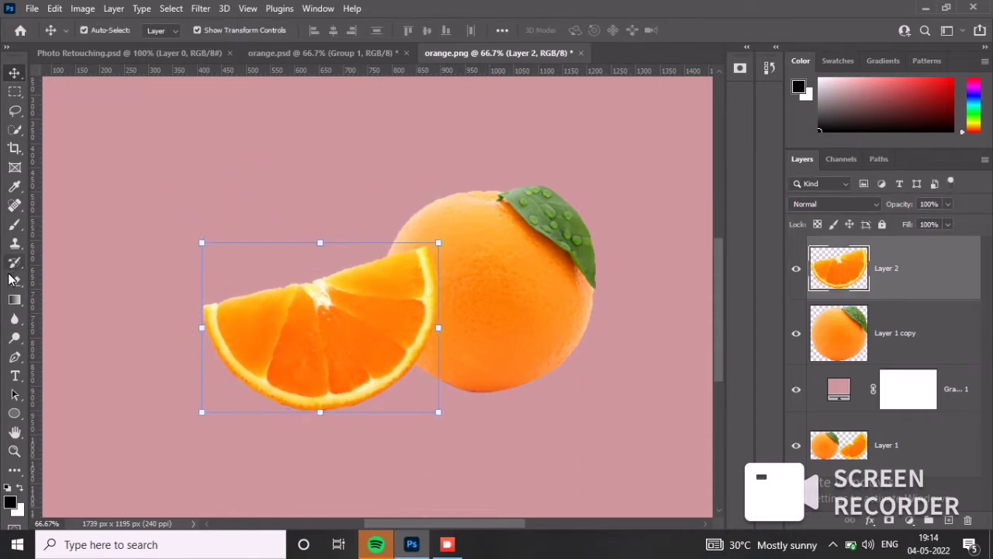
Step: Set up a soft 180 px brush with 21% hardness and flatten its tip into a thin horizontal ellipse
{"action": "left_click", "coordinate": [15, 224]}
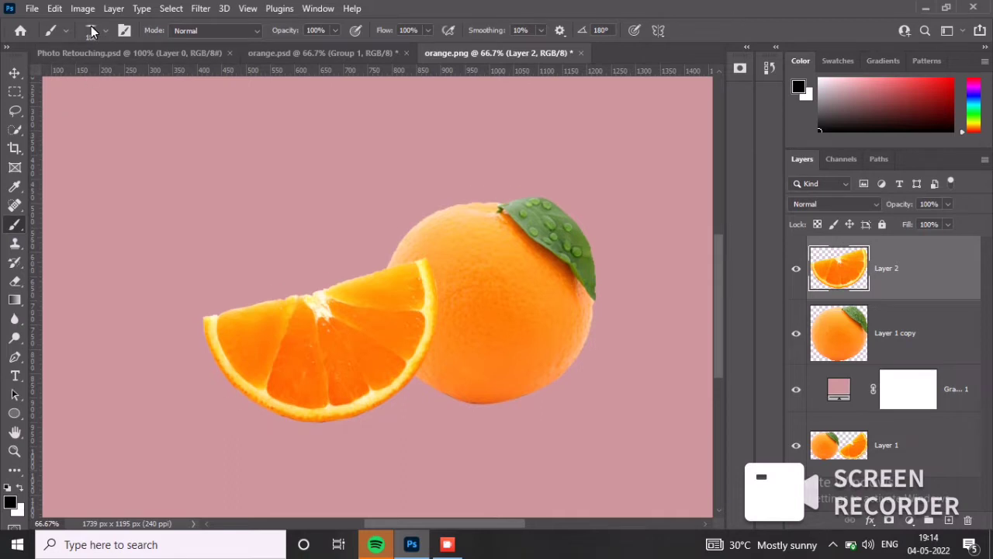
{"action": "left_click", "coordinate": [92, 31]}
{"action": "left_click", "coordinate": [64, 169]}
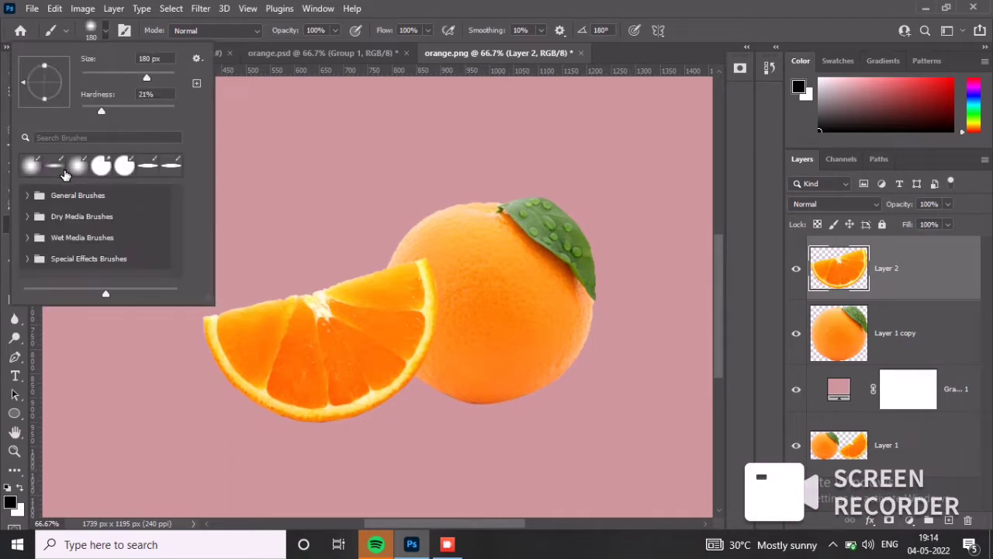
{"action": "left_click_drag", "start_coordinate": [43, 78], "coordinate": [68, 93]}
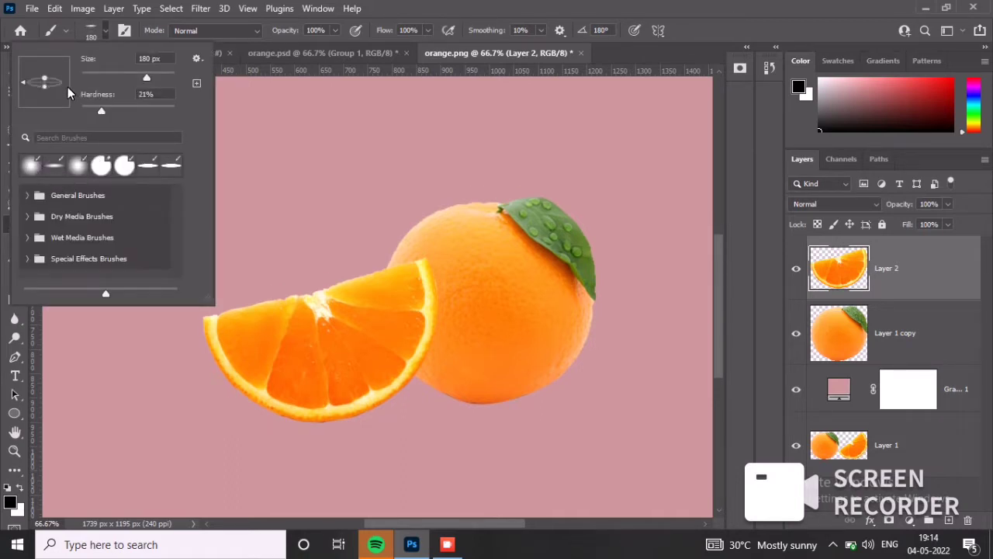
{"action": "left_click", "coordinate": [164, 31]}
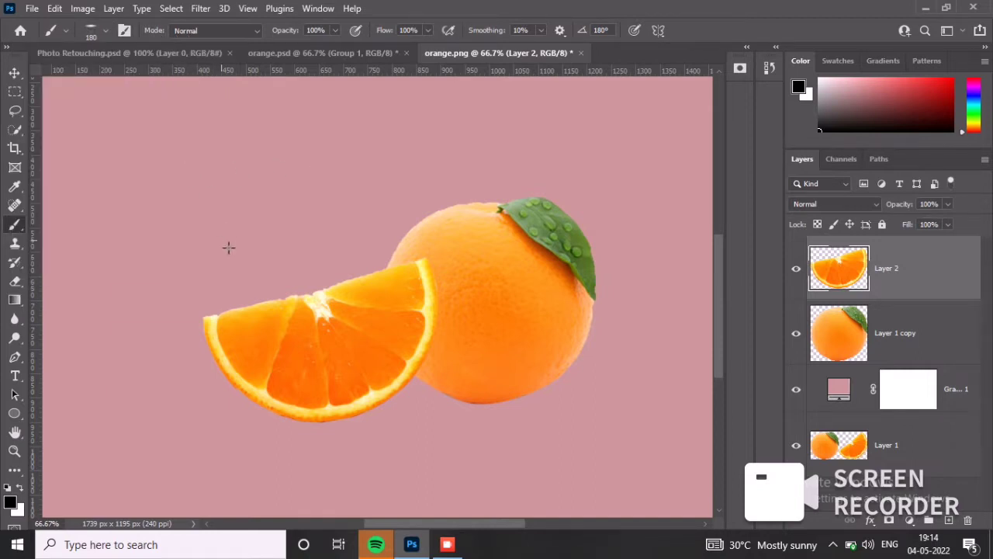
{"action": "left_click", "coordinate": [326, 431]}
{"action": "left_click", "coordinate": [355, 433]}
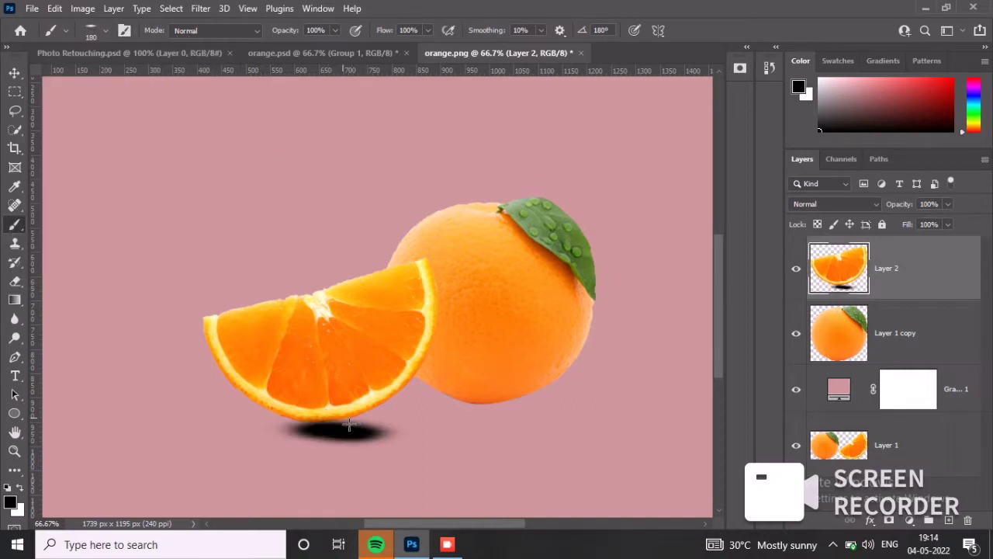
{"action": "key", "text": "ctrl+z"}
{"action": "key", "text": "ctrl+z"}
{"action": "key", "text": "ctrl+z"}
Step: Rotate the slice about 20° clockwise and reposition it against the whole orange's lower-left edge
{"action": "key", "text": "ctrl+t"}
{"action": "left_click_drag", "start_coordinate": [424, 210], "coordinate": [454, 247]}
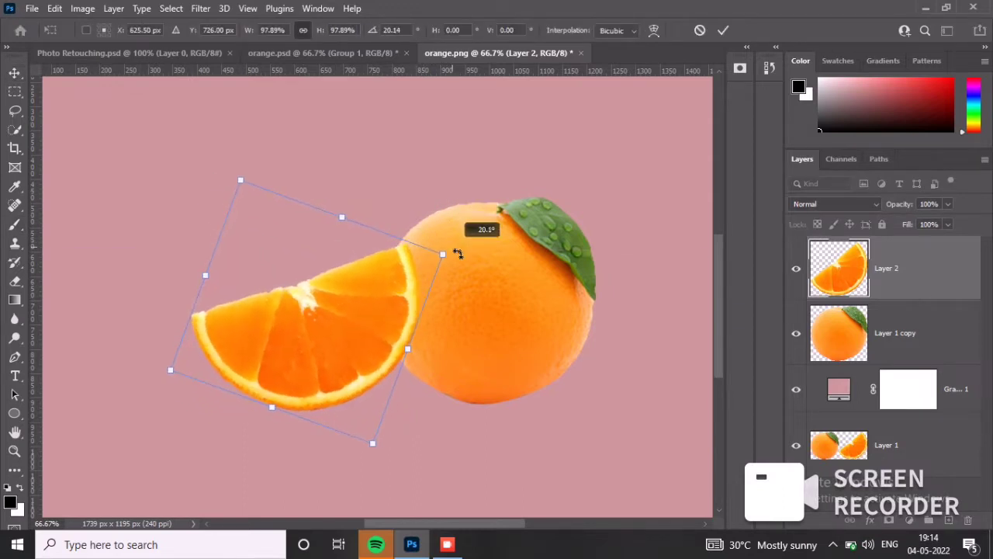
{"action": "left_click_drag", "start_coordinate": [318, 291], "coordinate": [329, 304]}
{"action": "left_click", "coordinate": [14, 224]}
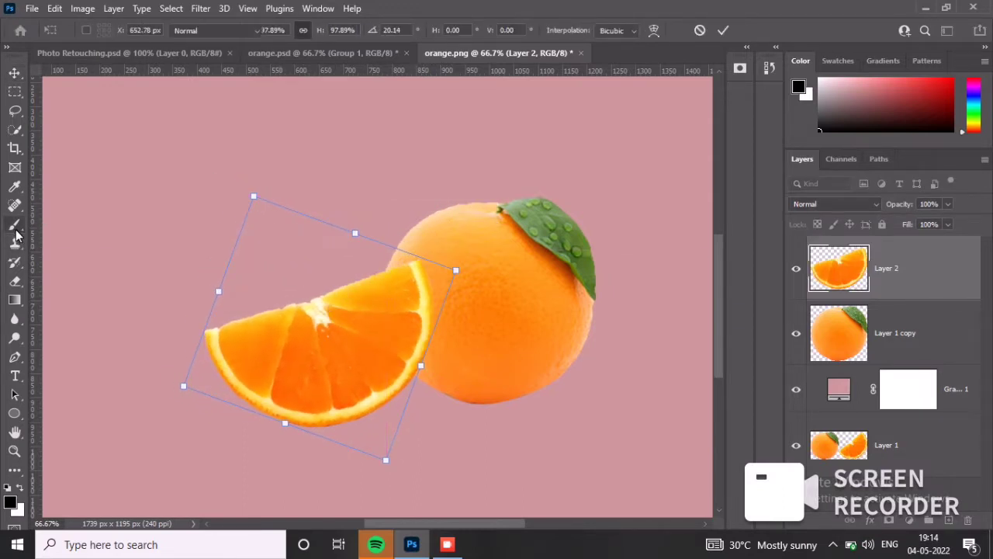
Step: Create a new empty layer and place it between Layer 1 copy and the gradient fill layer
{"action": "left_click", "coordinate": [949, 519]}
{"action": "left_click_drag", "start_coordinate": [892, 268], "coordinate": [898, 423]}
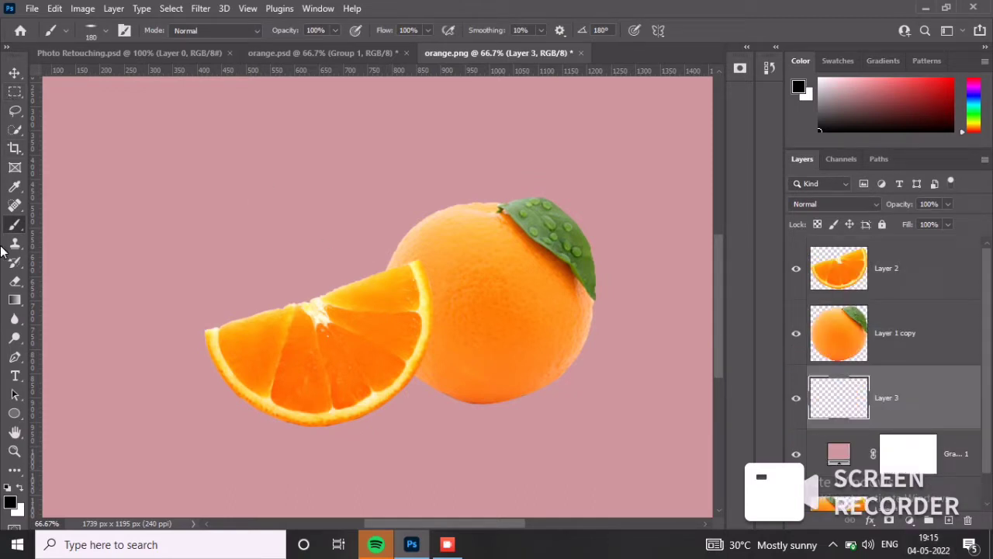
Step: Flatten the brush tip into a thin ellipse angled at -2°, with a size of 187 px and 18% hardness
{"action": "left_click", "coordinate": [106, 31]}
{"action": "left_click_drag", "start_coordinate": [46, 95], "coordinate": [48, 83]}
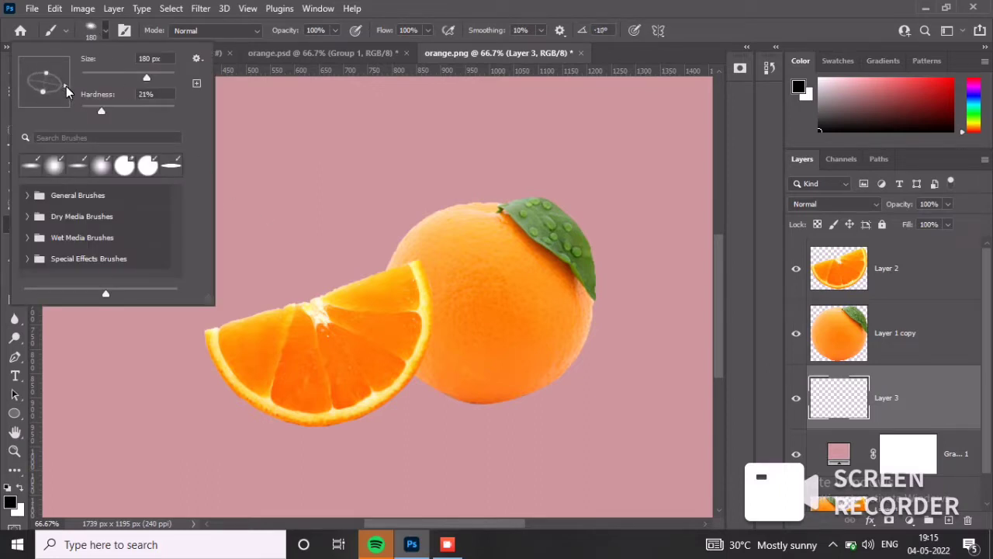
{"action": "left_click_drag", "start_coordinate": [145, 76], "coordinate": [141, 79]}
{"action": "left_click_drag", "start_coordinate": [101, 111], "coordinate": [99, 111]}
{"action": "left_click_drag", "start_coordinate": [141, 79], "coordinate": [149, 78]}
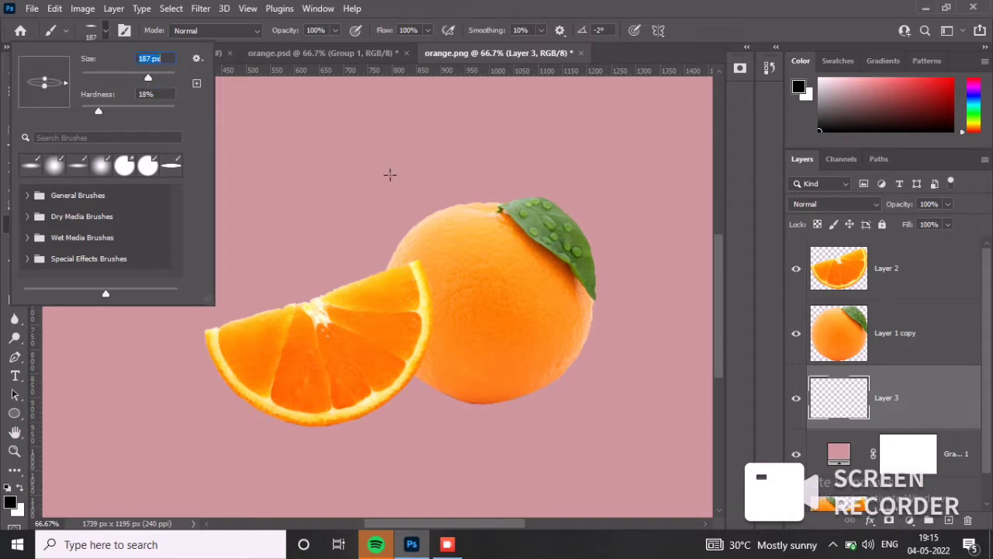
{"action": "left_click", "coordinate": [946, 383]}
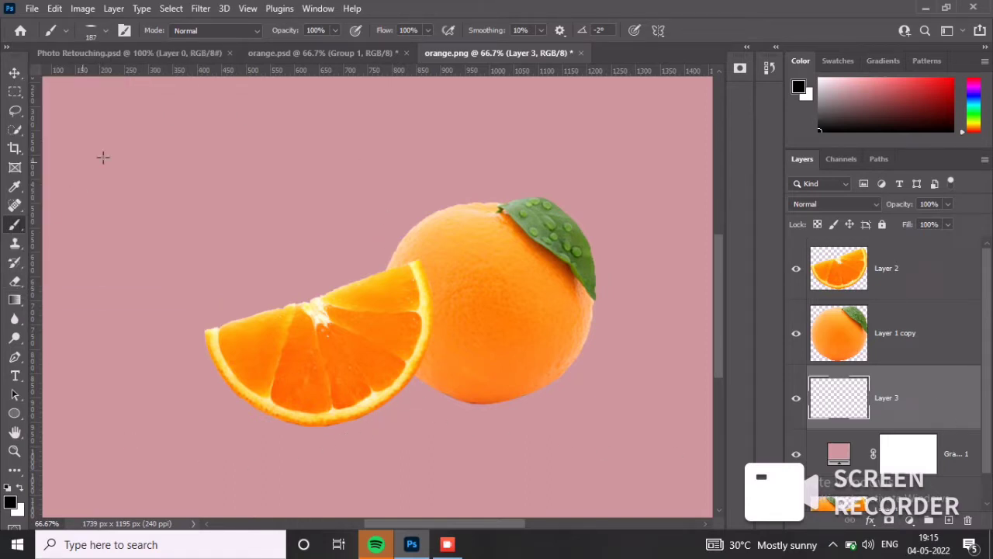
Step: Stamp black shadows beneath the slice and the whole orange with a 430 px brush, and lower the shadow layer's opacity to 58%
{"action": "left_click", "coordinate": [252, 31]}
{"action": "left_click", "coordinate": [249, 32]}
{"action": "left_click", "coordinate": [104, 31]}
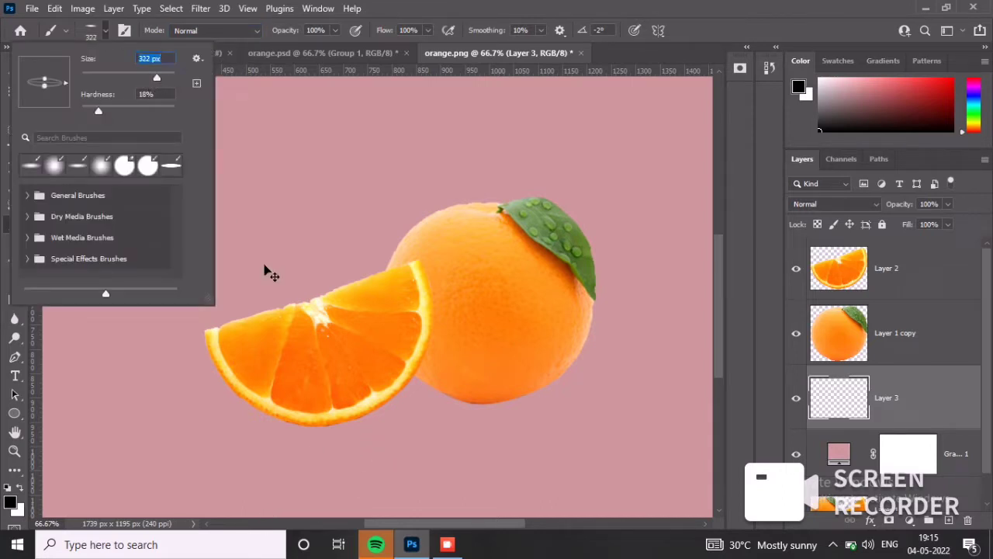
{"action": "mouse_move", "coordinate": [295, 182]}
{"action": "left_mouse_down"}
{"action": "mouse_move", "coordinate": [276, 195]}
{"action": "mouse_move", "coordinate": [320, 107]}
{"action": "mouse_move", "coordinate": [350, 85]}
{"action": "mouse_move", "coordinate": [359, 112]}
{"action": "left_mouse_up"}
{"action": "left_click", "coordinate": [351, 439]}
{"action": "left_click", "coordinate": [511, 412]}
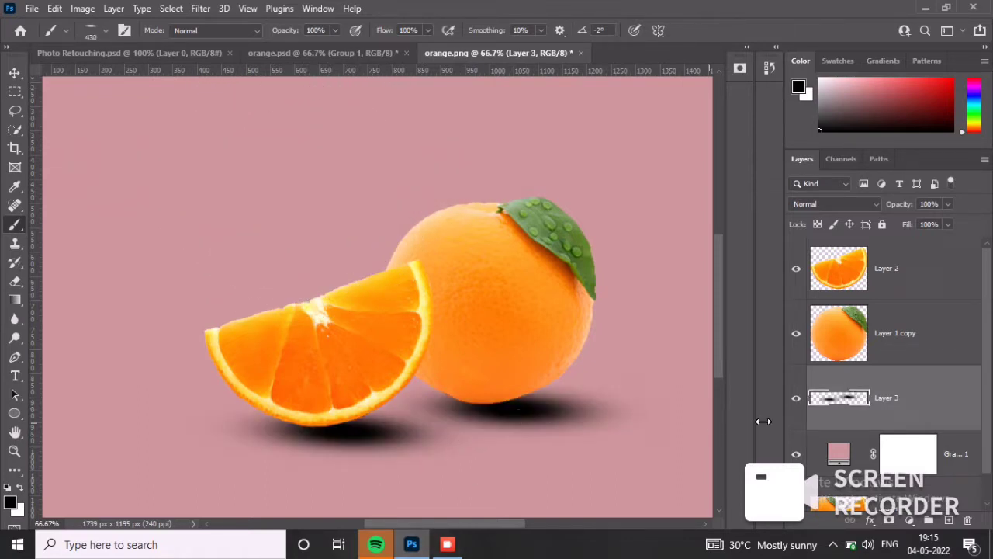
{"action": "left_click_drag", "start_coordinate": [931, 228], "coordinate": [921, 233]}
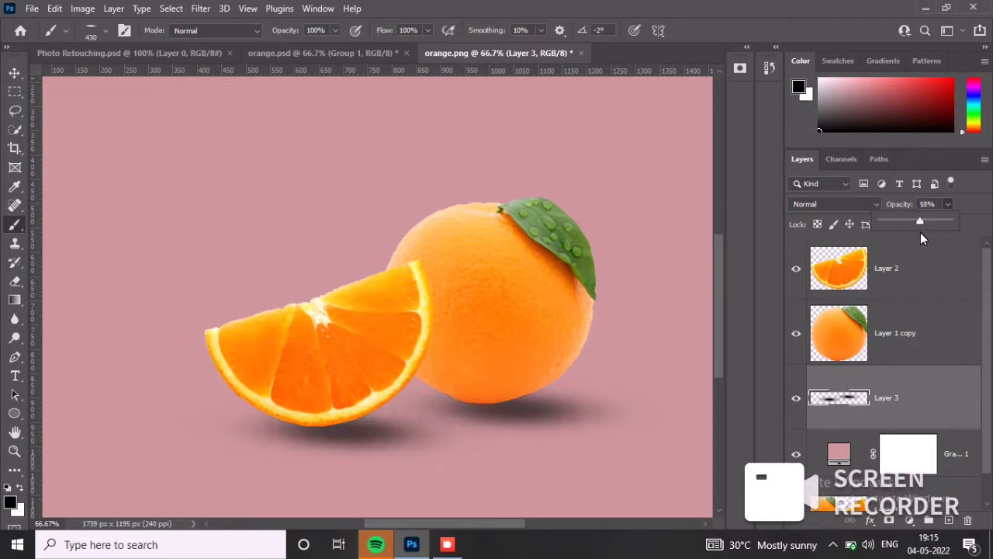
Step: Select the slice's flesh on Layer 2 with the Quick Selection tool and delete it, leaving only the rind
{"action": "left_click", "coordinate": [15, 129]}
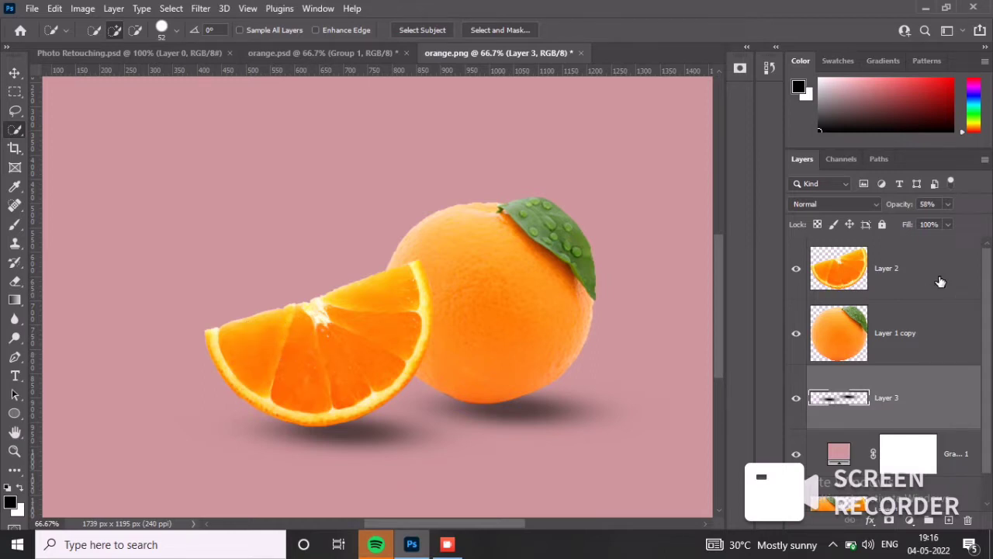
{"action": "left_click", "coordinate": [911, 281]}
{"action": "mouse_move", "coordinate": [271, 350]}
{"action": "left_mouse_down"}
{"action": "mouse_move", "coordinate": [335, 377]}
{"action": "mouse_move", "coordinate": [311, 396]}
{"action": "mouse_move", "coordinate": [349, 366]}
{"action": "mouse_move", "coordinate": [355, 377]}
{"action": "mouse_move", "coordinate": [318, 376]}
{"action": "left_mouse_up"}
{"action": "key", "text": "ctrl+d"}
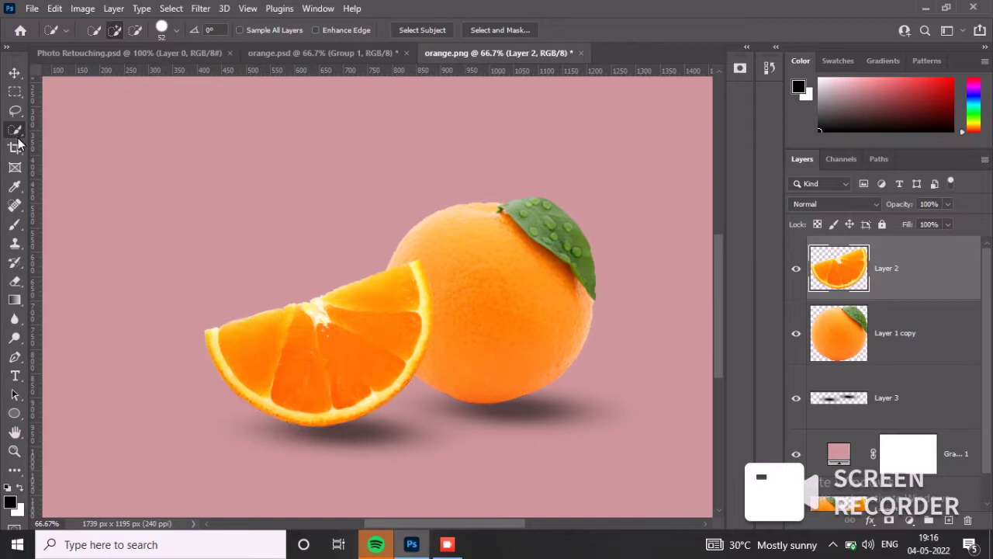
{"action": "mouse_move", "coordinate": [276, 344]}
{"action": "left_mouse_down"}
{"action": "mouse_move", "coordinate": [306, 361]}
{"action": "mouse_move", "coordinate": [357, 353]}
{"action": "mouse_move", "coordinate": [318, 314]}
{"action": "mouse_move", "coordinate": [322, 322]}
{"action": "mouse_move", "coordinate": [334, 316]}
{"action": "mouse_move", "coordinate": [291, 317]}
{"action": "left_mouse_up"}
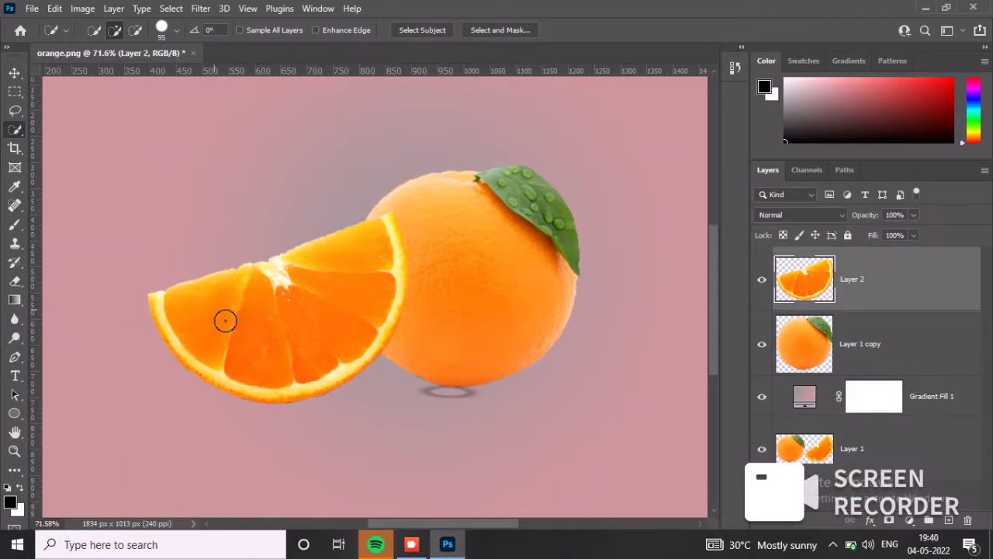
{"action": "right_click", "coordinate": [213, 233], "text": "alt"}
{"action": "mouse_move", "coordinate": [222, 306]}
{"action": "left_mouse_down"}
{"action": "mouse_move", "coordinate": [278, 311]}
{"action": "mouse_move", "coordinate": [279, 327]}
{"action": "mouse_move", "coordinate": [292, 297]}
{"action": "left_mouse_up"}
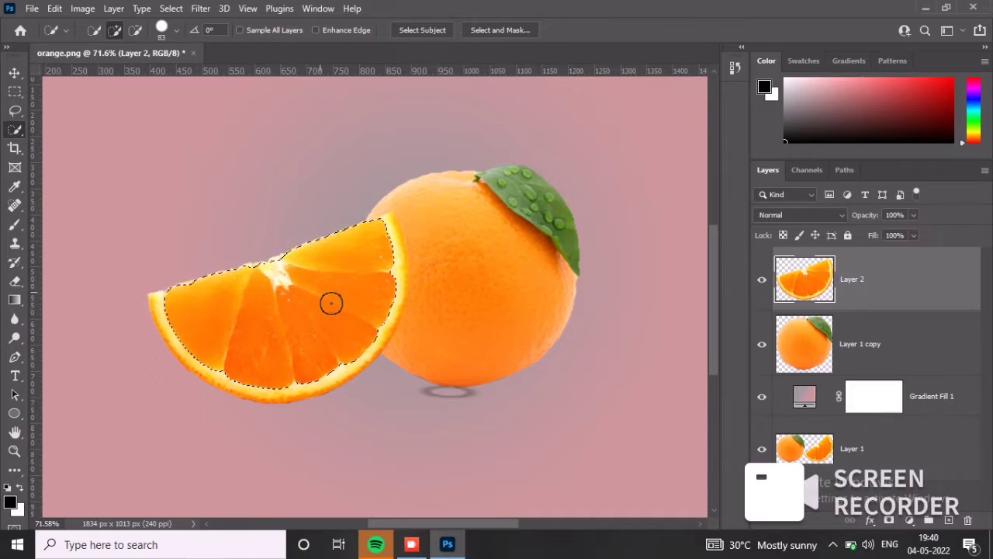
{"action": "key", "text": "Delete"}
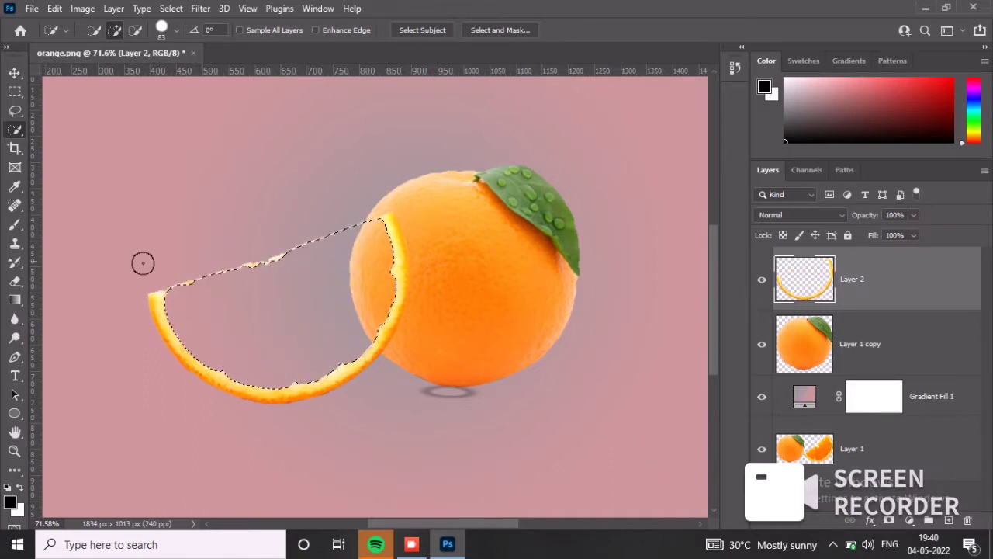
Step: Deselect and erase the leftover scraps along the slice's former upper edge
{"action": "key", "text": "e"}
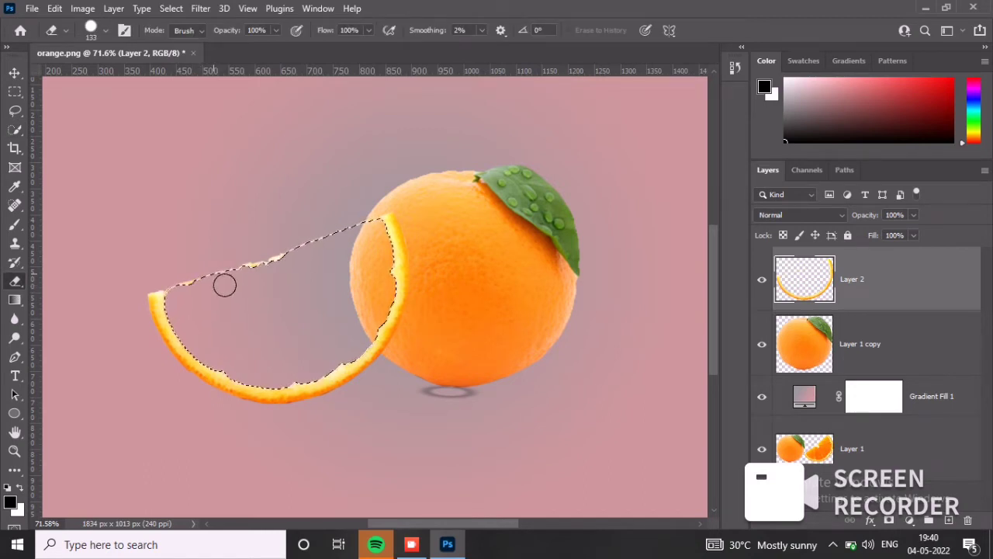
{"action": "key", "text": "ctrl+d"}
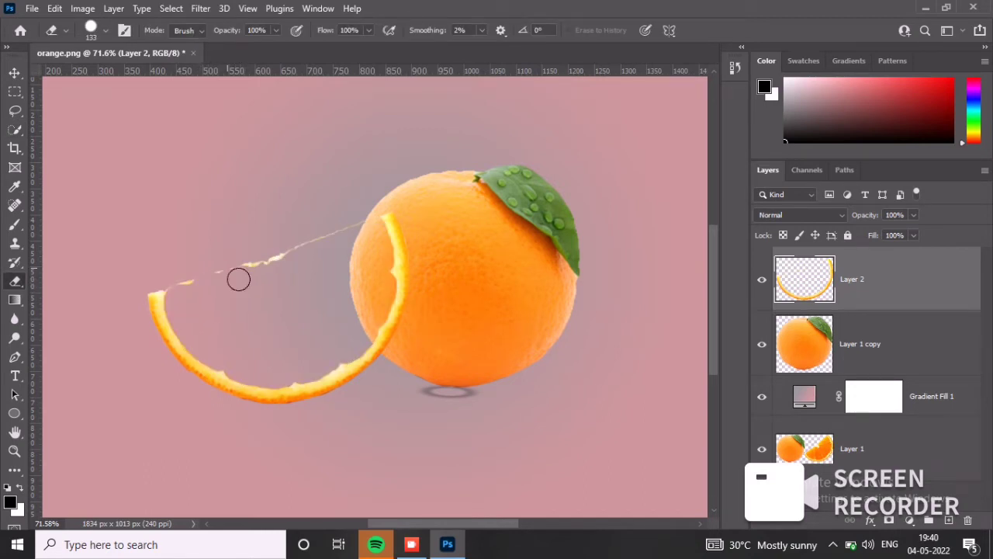
{"action": "left_click_drag", "start_coordinate": [260, 277], "coordinate": [319, 246]}
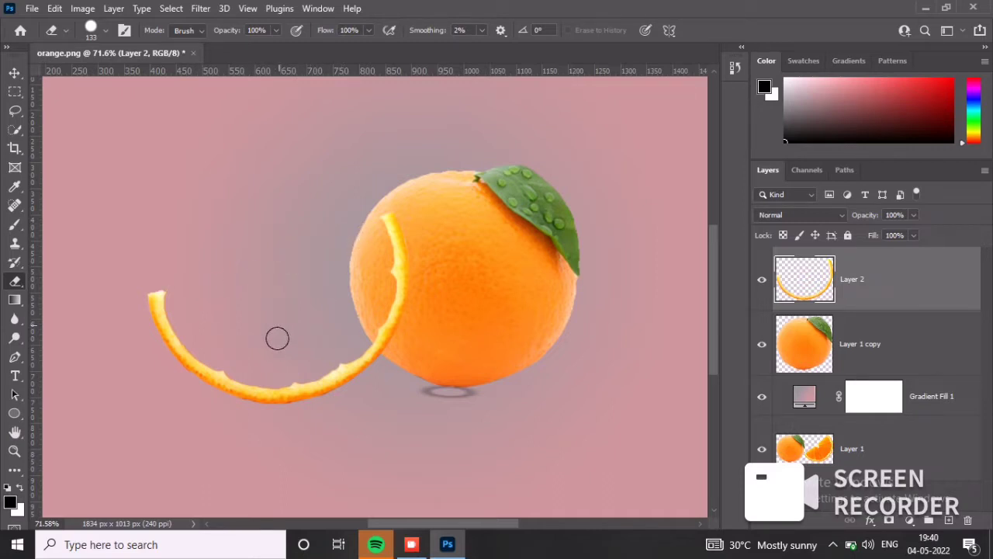
Step: Open Water.png from the photoshop folder as a separate document
{"action": "left_click", "coordinate": [34, 8]}
{"action": "left_click", "coordinate": [44, 37]}
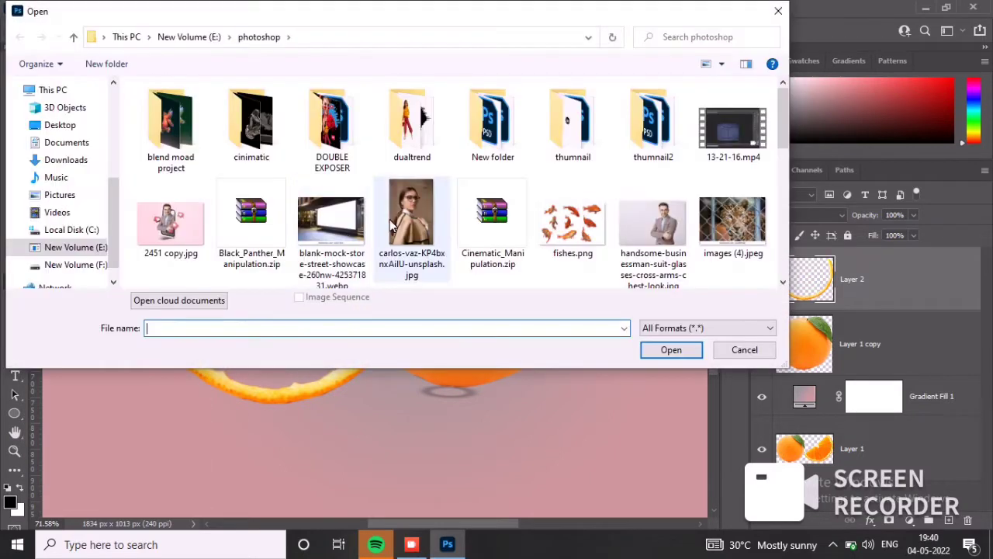
{"action": "scroll", "coordinate": [470, 202], "scroll_direction": "down", "scroll_amount": 5}
{"action": "left_click", "coordinate": [492, 221]}
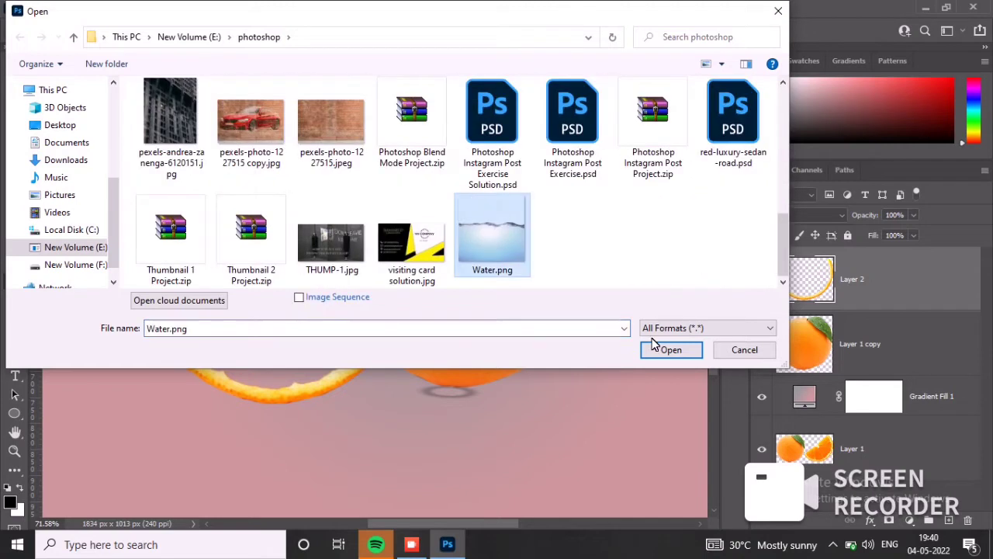
{"action": "left_click", "coordinate": [669, 348]}
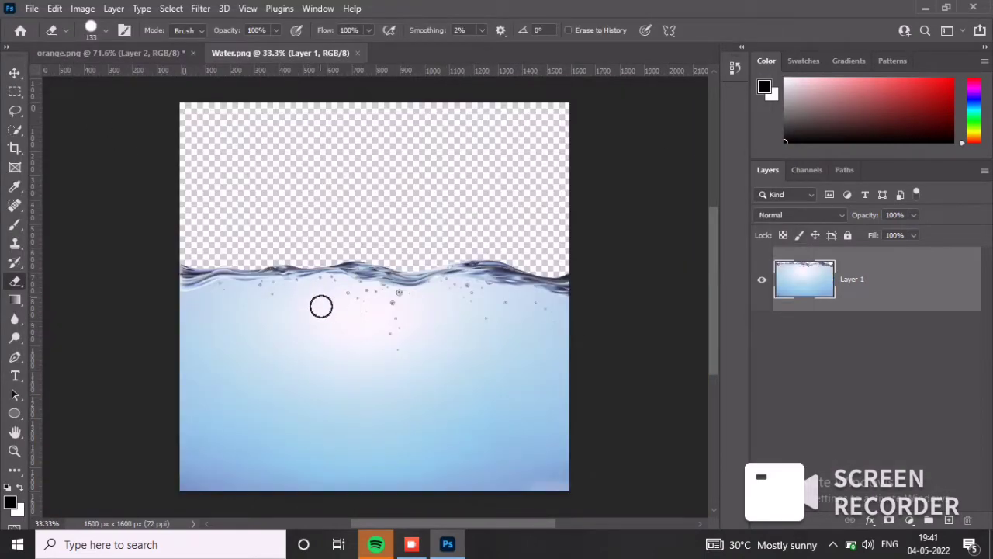
Step: Copy the water image into orange.png as a new layer above the rind layer
{"action": "key", "text": "v"}
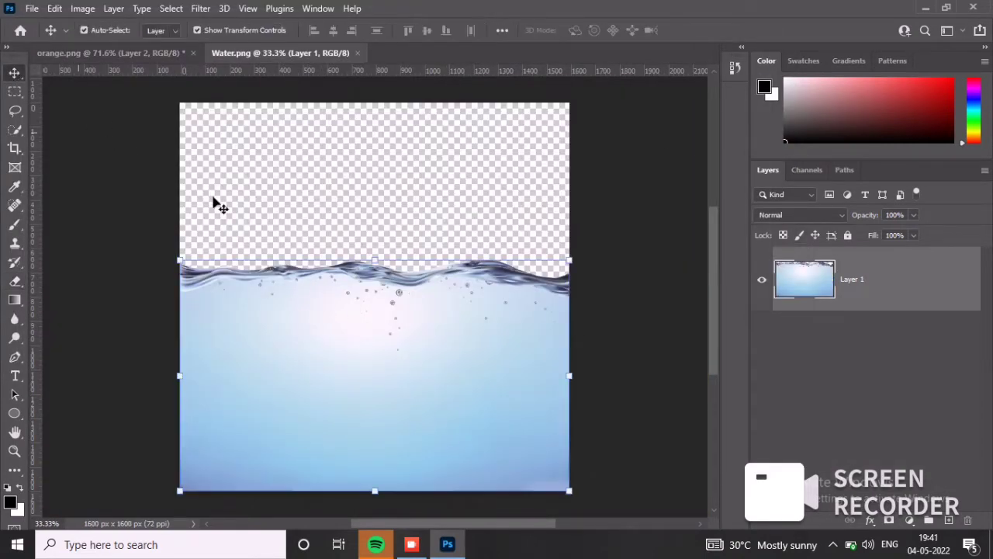
{"action": "left_click", "coordinate": [181, 51]}
{"action": "key", "text": "ctrl+v"}
{"action": "scroll", "coordinate": [460, 203], "scroll_direction": "up", "scroll_amount": 3}
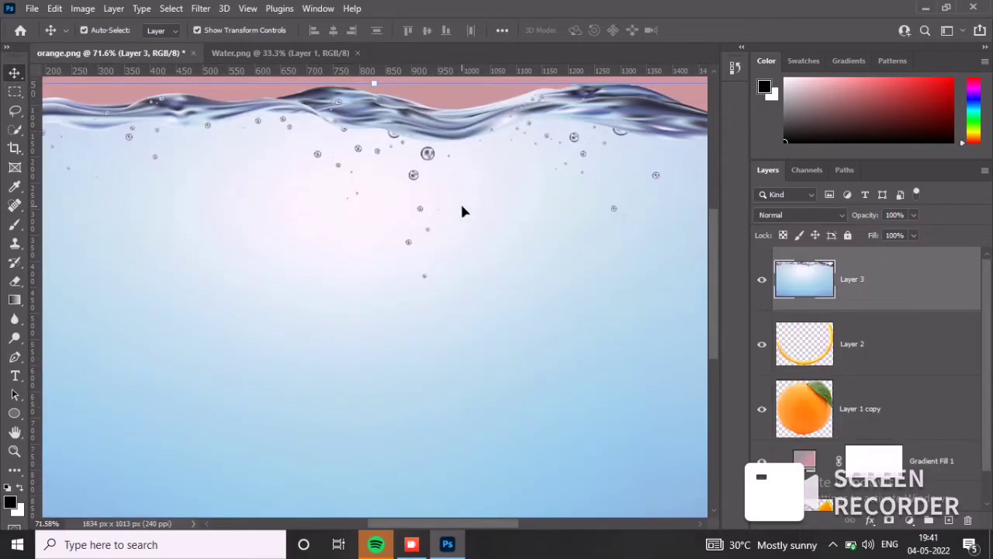
Step: Scale the water layer to about 29%, rotate it to about -18.6°, and place it over the slice's rind
{"action": "left_click_drag", "start_coordinate": [374, 118], "coordinate": [372, 342]}
{"action": "left_click_drag", "start_coordinate": [380, 395], "coordinate": [368, 233]}
{"action": "left_click_drag", "start_coordinate": [592, 178], "coordinate": [392, 335]}
{"action": "left_click_drag", "start_coordinate": [205, 379], "coordinate": [242, 418]}
{"action": "left_click_drag", "start_coordinate": [428, 506], "coordinate": [450, 456]}
{"action": "left_click_drag", "start_coordinate": [302, 435], "coordinate": [309, 416]}
{"action": "scroll", "coordinate": [468, 343], "scroll_direction": "down", "scroll_amount": 3}
{"action": "left_click_drag", "start_coordinate": [324, 378], "coordinate": [317, 386]}
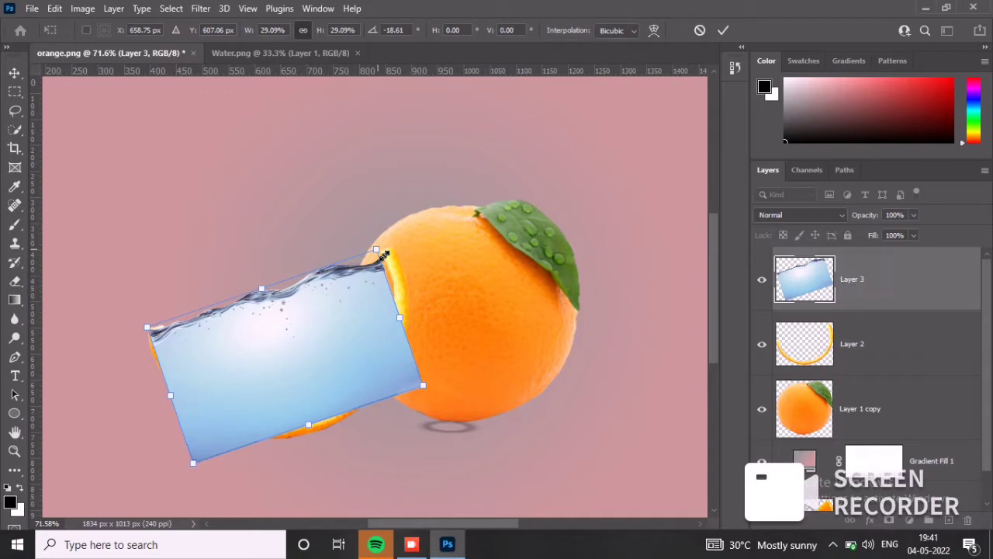
Step: Adjust the water's upper corners to meet the rind's tips, set the layer's opacity to 49%, and apply the transform
{"action": "left_click_drag", "start_coordinate": [378, 252], "coordinate": [383, 240]}
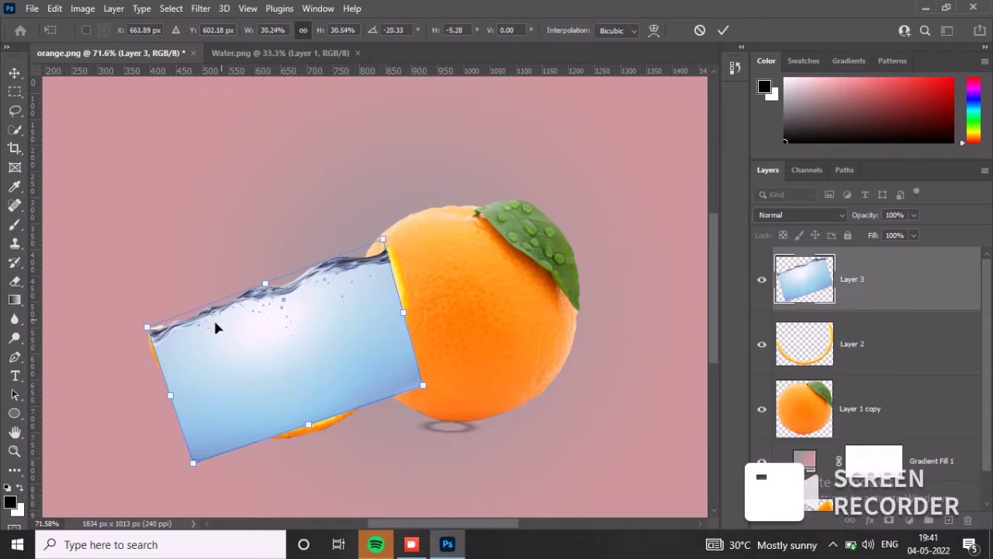
{"action": "left_click_drag", "start_coordinate": [150, 332], "coordinate": [159, 323]}
{"action": "left_click_drag", "start_coordinate": [914, 217], "coordinate": [882, 245]}
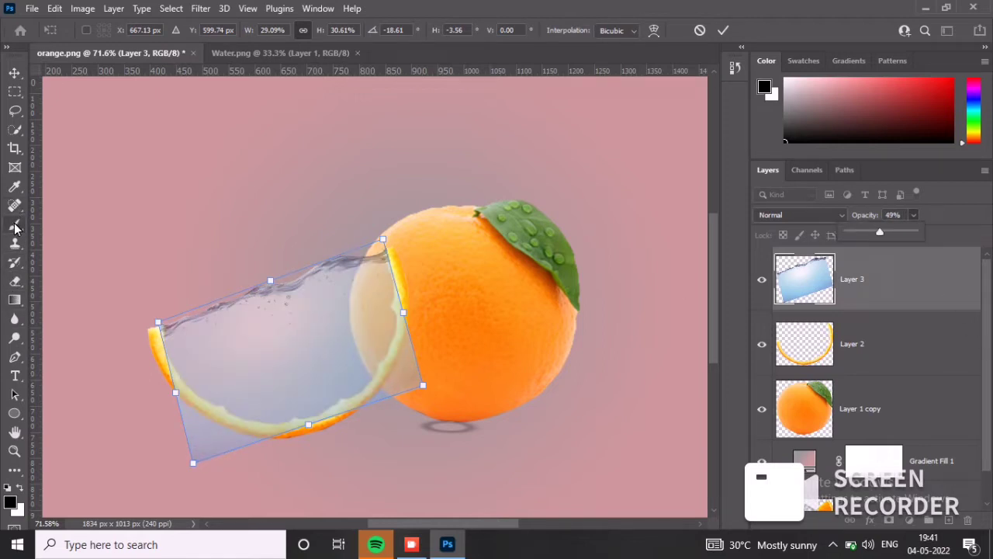
{"action": "left_click", "coordinate": [722, 30]}
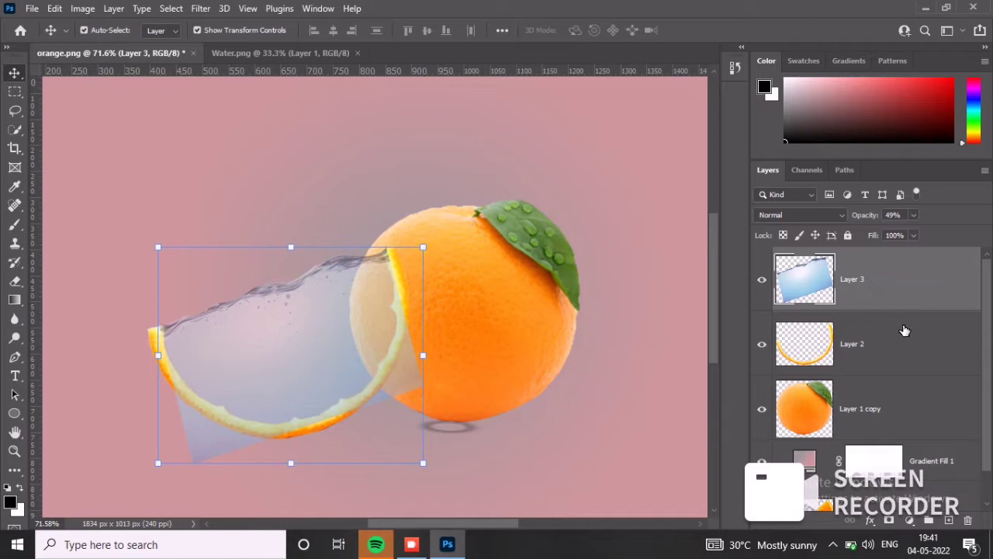
Step: Add a layer mask to the water layer and set up a soft round black brush of 103 px with 21% hardness
{"action": "left_click", "coordinate": [889, 520]}
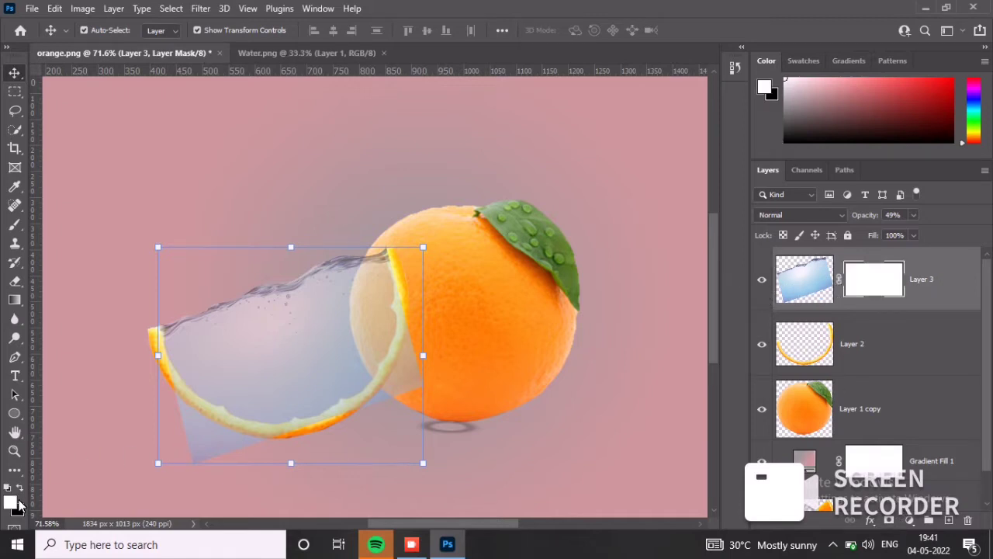
{"action": "key", "text": "x"}
{"action": "left_click", "coordinate": [15, 224]}
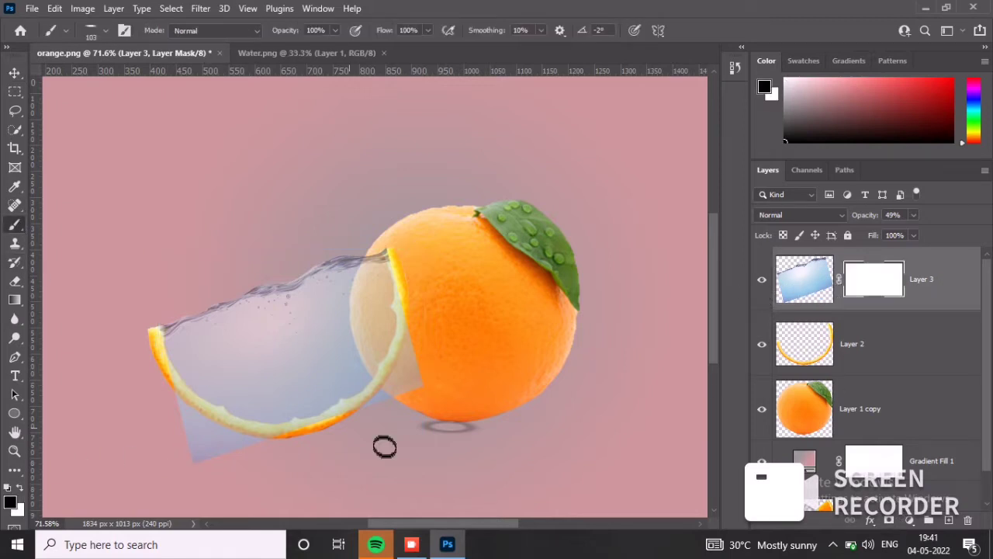
{"action": "left_click", "coordinate": [93, 31]}
{"action": "left_click", "coordinate": [126, 167]}
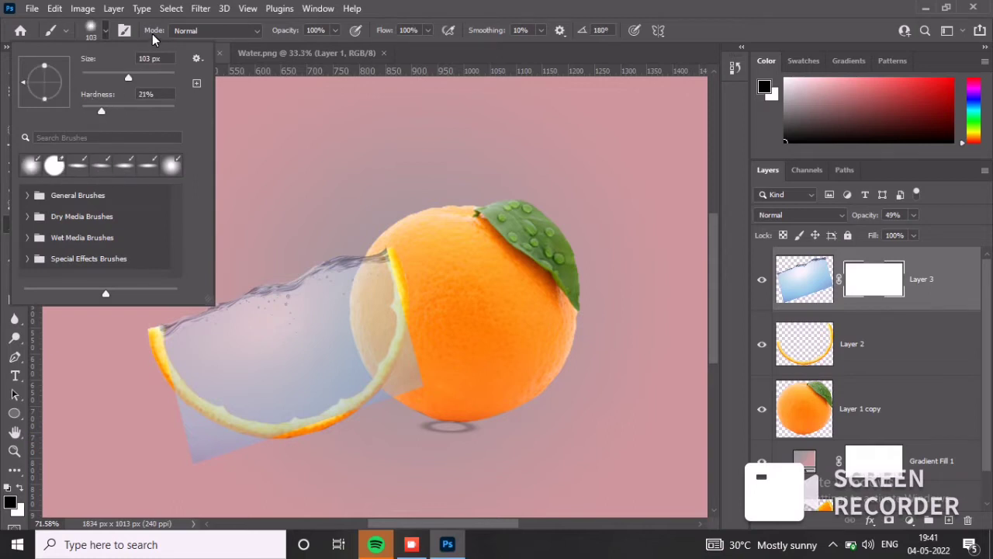
Step: Paint black on the water layer's mask to hide the water over and outside the rind, refining with a 47 px brush
{"action": "left_click", "coordinate": [433, 394]}
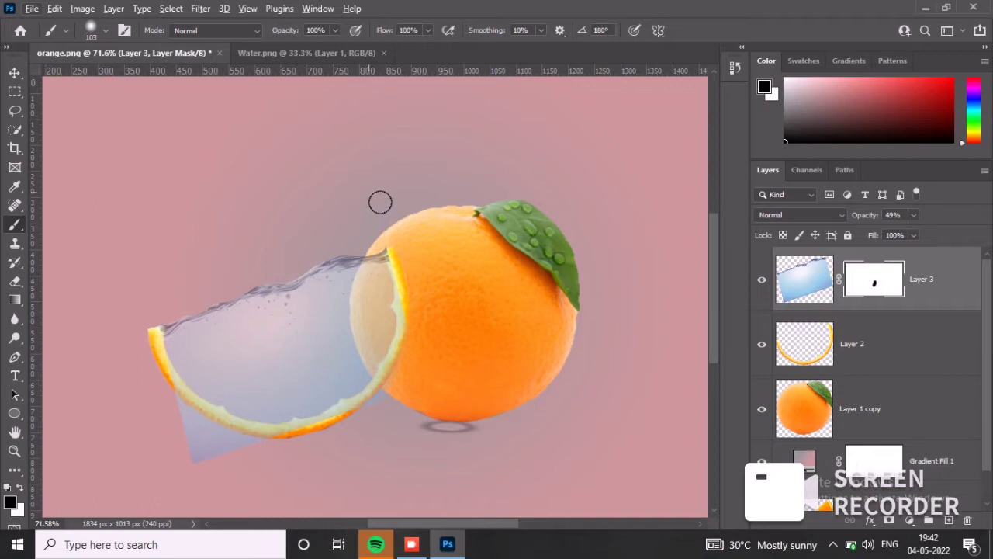
{"action": "left_click_drag", "start_coordinate": [401, 151], "coordinate": [274, 275]}
{"action": "mouse_move", "coordinate": [420, 308]}
{"action": "left_mouse_down"}
{"action": "mouse_move", "coordinate": [417, 375]}
{"action": "mouse_move", "coordinate": [397, 407]}
{"action": "mouse_move", "coordinate": [335, 439]}
{"action": "mouse_move", "coordinate": [250, 448]}
{"action": "mouse_move", "coordinate": [169, 429]}
{"action": "mouse_move", "coordinate": [184, 417]}
{"action": "mouse_move", "coordinate": [221, 441]}
{"action": "mouse_move", "coordinate": [201, 469]}
{"action": "mouse_move", "coordinate": [219, 431]}
{"action": "mouse_move", "coordinate": [173, 382]}
{"action": "mouse_move", "coordinate": [233, 441]}
{"action": "mouse_move", "coordinate": [360, 439]}
{"action": "left_mouse_up"}
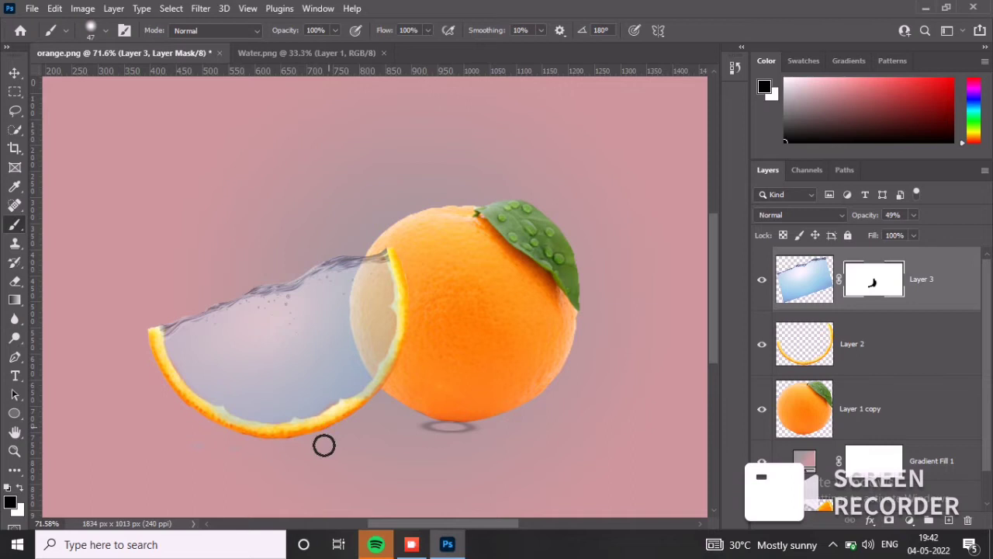
{"action": "mouse_move", "coordinate": [382, 412]}
{"action": "left_mouse_down"}
{"action": "mouse_move", "coordinate": [413, 357]}
{"action": "mouse_move", "coordinate": [419, 317]}
{"action": "left_mouse_up"}
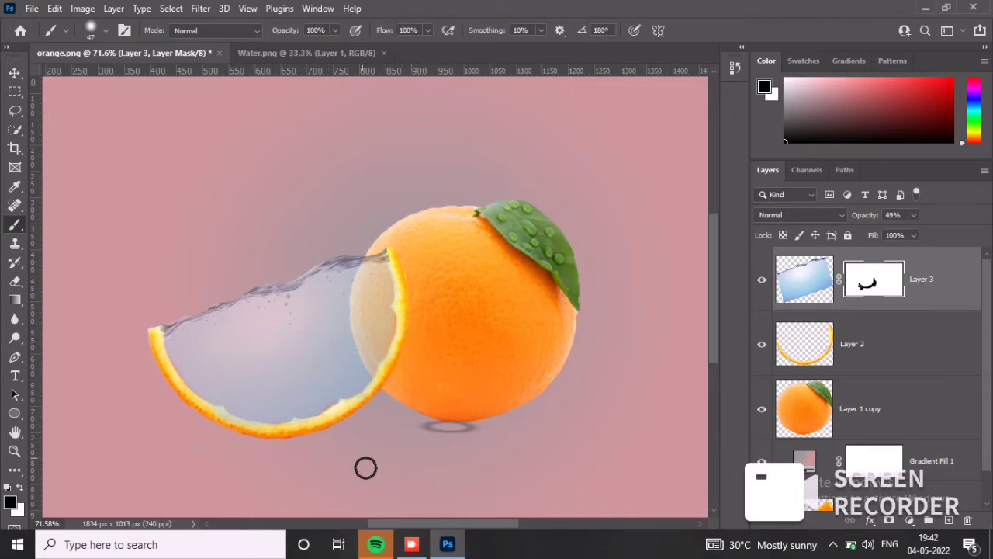
{"action": "left_click", "coordinate": [21, 487]}
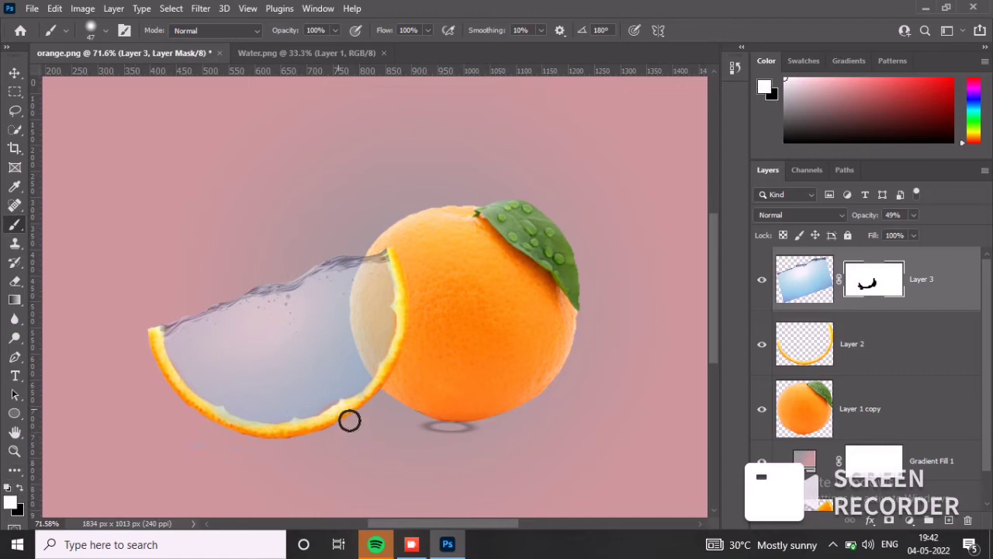
{"action": "left_click", "coordinate": [9, 488]}
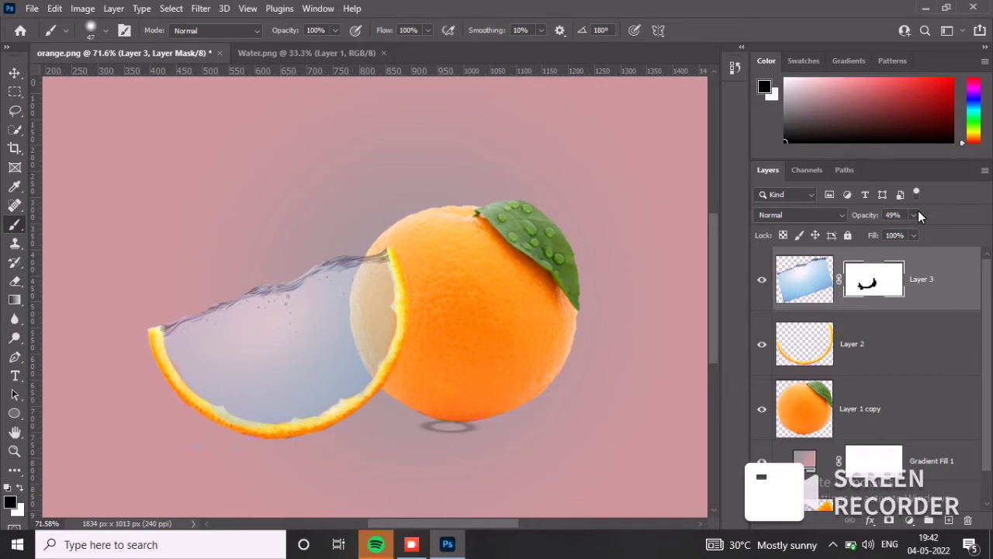
Step: Open fishes.png and lasso the middle fish in the bottom row
{"action": "left_click", "coordinate": [32, 8]}
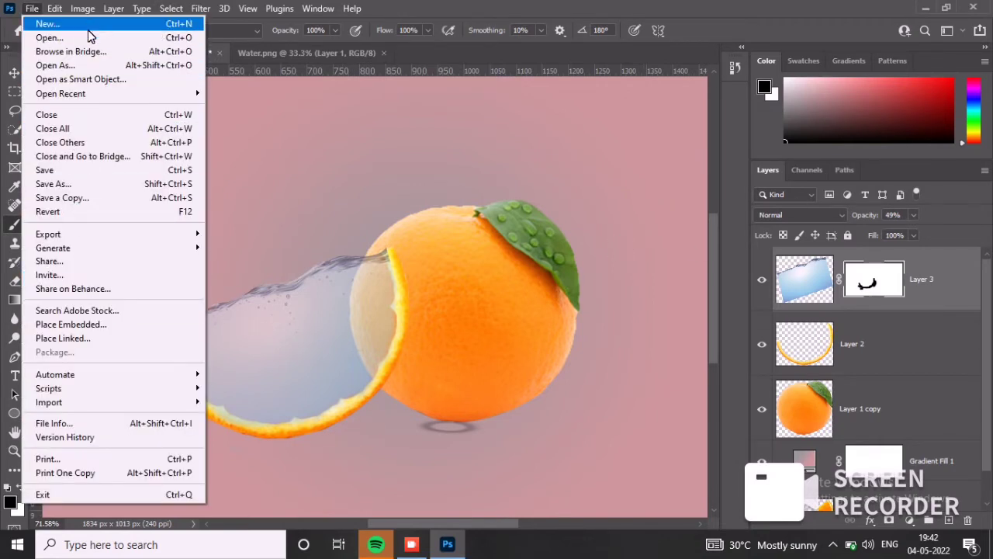
{"action": "left_click", "coordinate": [70, 38]}
{"action": "left_click", "coordinate": [573, 210]}
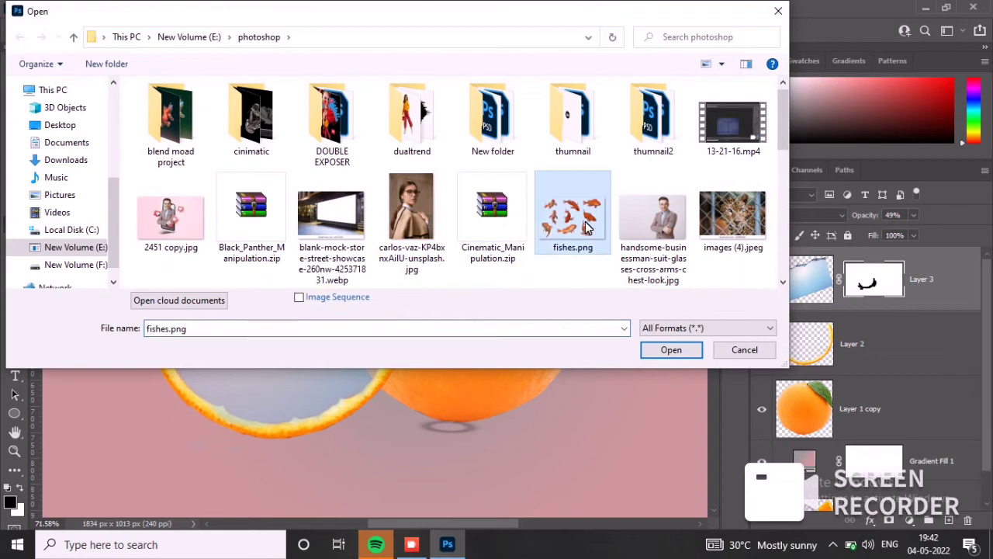
{"action": "left_click", "coordinate": [674, 350]}
{"action": "key", "text": "l"}
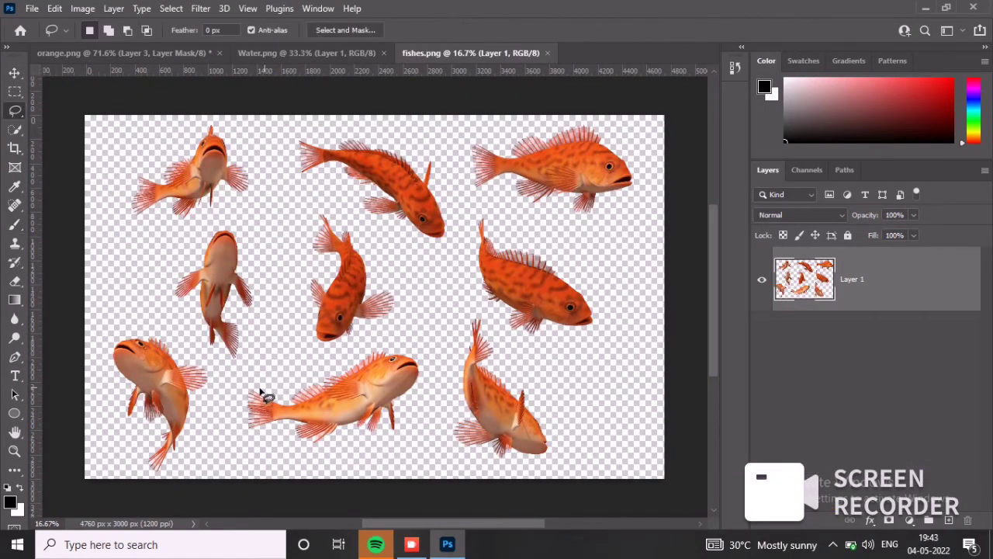
{"action": "mouse_move", "coordinate": [265, 382]}
{"action": "left_mouse_down"}
{"action": "mouse_move", "coordinate": [434, 366]}
{"action": "mouse_move", "coordinate": [371, 448]}
{"action": "mouse_move", "coordinate": [266, 464]}
{"action": "mouse_move", "coordinate": [237, 382]}
{"action": "left_mouse_up"}
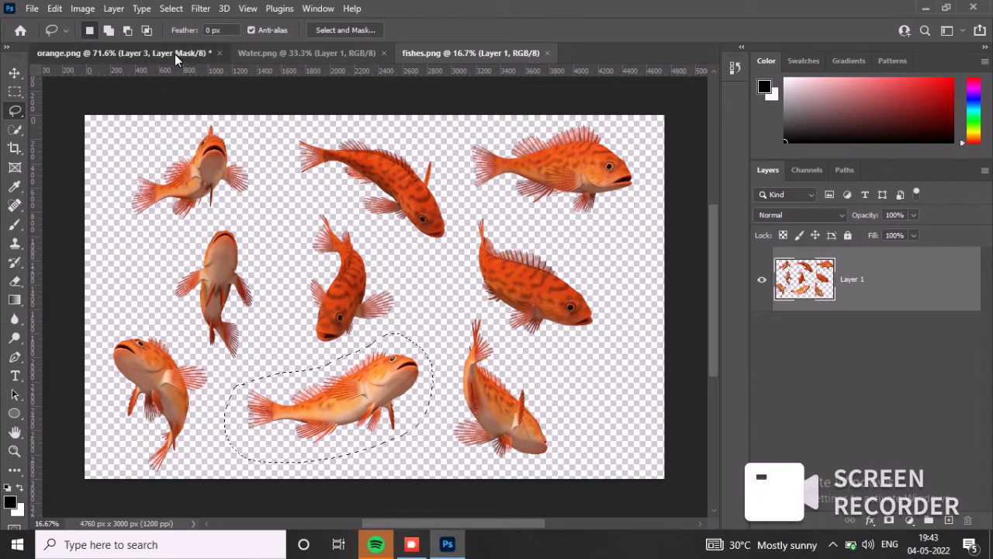
Step: Copy the lassoed fish from fishes.png into orange.png as a new layer above the water
{"action": "left_click", "coordinate": [175, 53]}
{"action": "key", "text": "ctrl+v"}
{"action": "scroll", "coordinate": [388, 233], "scroll_direction": "up", "scroll_amount": 3}
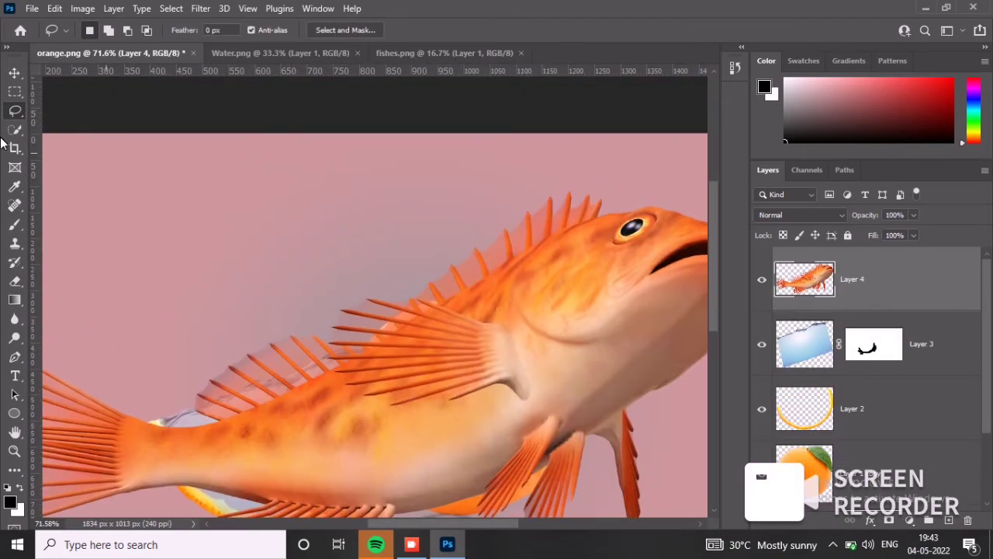
Step: Scale the fish to about 13%, rotate it about -17.6°, place it inside the water-filled slice, and apply the transform
{"action": "key", "text": "v"}
{"action": "left_click_drag", "start_coordinate": [374, 186], "coordinate": [387, 414]}
{"action": "scroll", "coordinate": [404, 377], "scroll_direction": "down", "scroll_amount": 5}
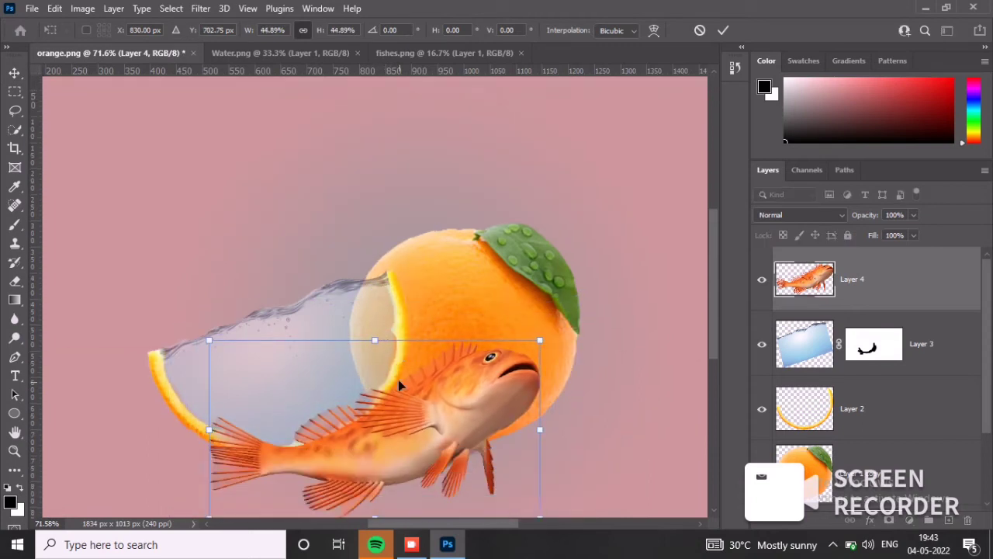
{"action": "left_click_drag", "start_coordinate": [386, 300], "coordinate": [385, 355]}
{"action": "left_click_drag", "start_coordinate": [498, 423], "coordinate": [295, 326]}
{"action": "left_click_drag", "start_coordinate": [314, 293], "coordinate": [303, 300]}
{"action": "left_click_drag", "start_coordinate": [332, 356], "coordinate": [337, 329]}
{"action": "left_click_drag", "start_coordinate": [262, 309], "coordinate": [260, 316]}
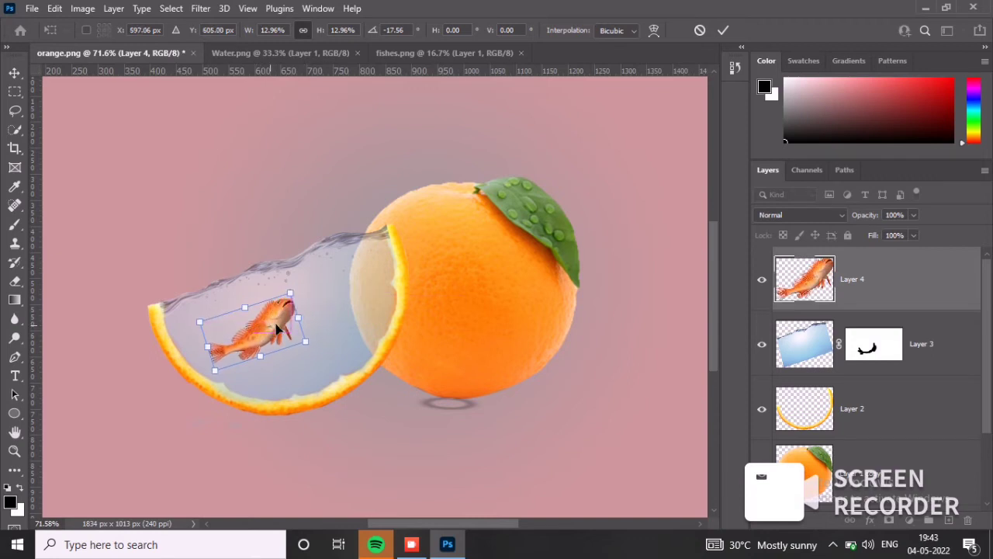
{"action": "left_click", "coordinate": [722, 29]}
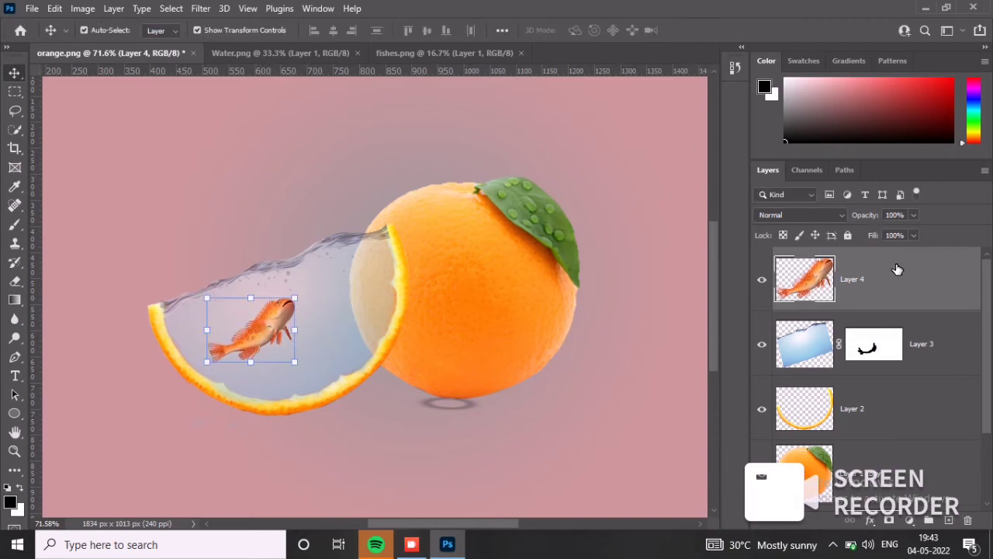
Step: Set the water layer's opacity to 100% and the fish layer's opacity to 87%
{"action": "left_click", "coordinate": [935, 353]}
{"action": "left_click_drag", "start_coordinate": [913, 215], "coordinate": [886, 264]}
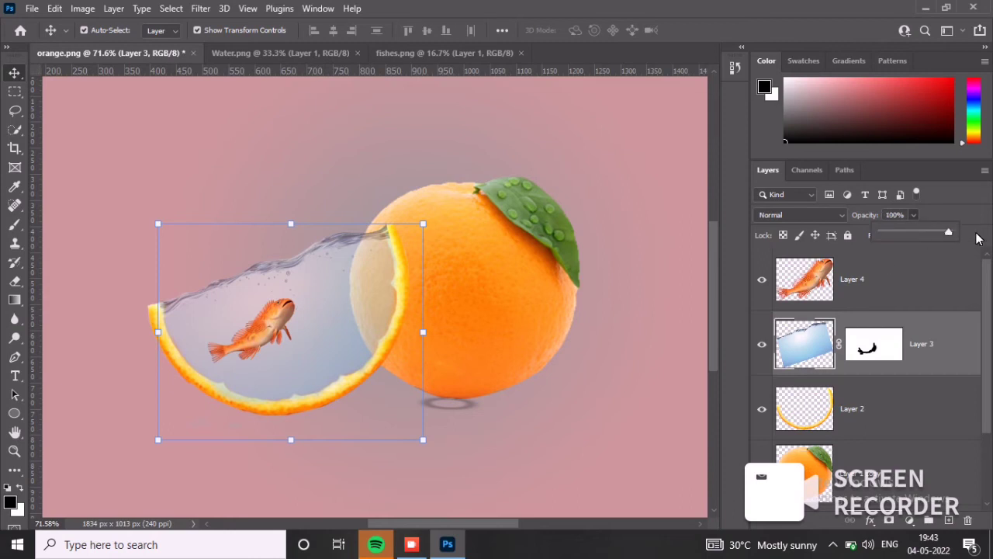
{"action": "left_click", "coordinate": [882, 290]}
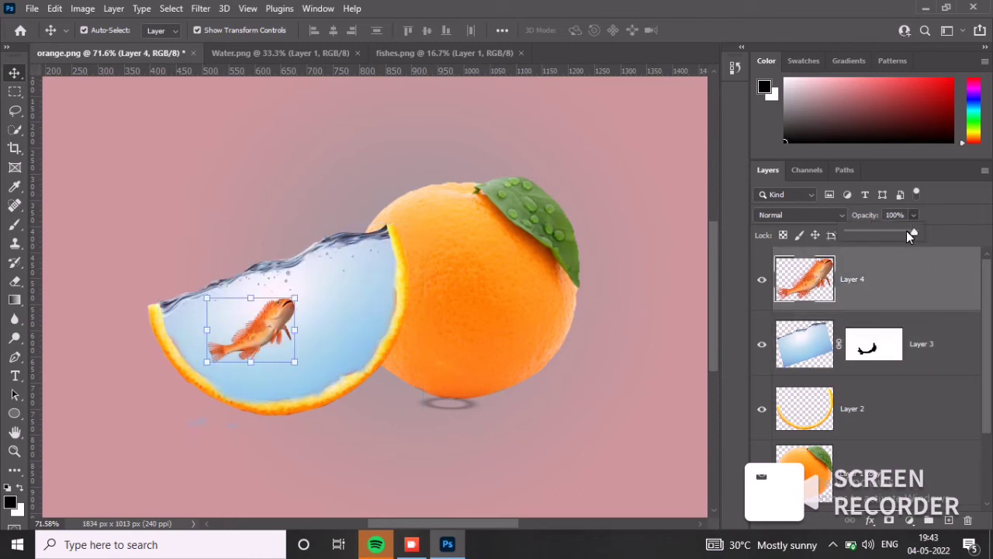
{"action": "left_click", "coordinate": [14, 111]}
Step: Group all layers from the gradient fill up to the fish, leaving the original Layer 1 outside the group
{"action": "scroll", "coordinate": [501, 248], "scroll_direction": "down", "scroll_amount": 1}
{"action": "scroll", "coordinate": [900, 357], "scroll_direction": "down", "scroll_amount": 3}
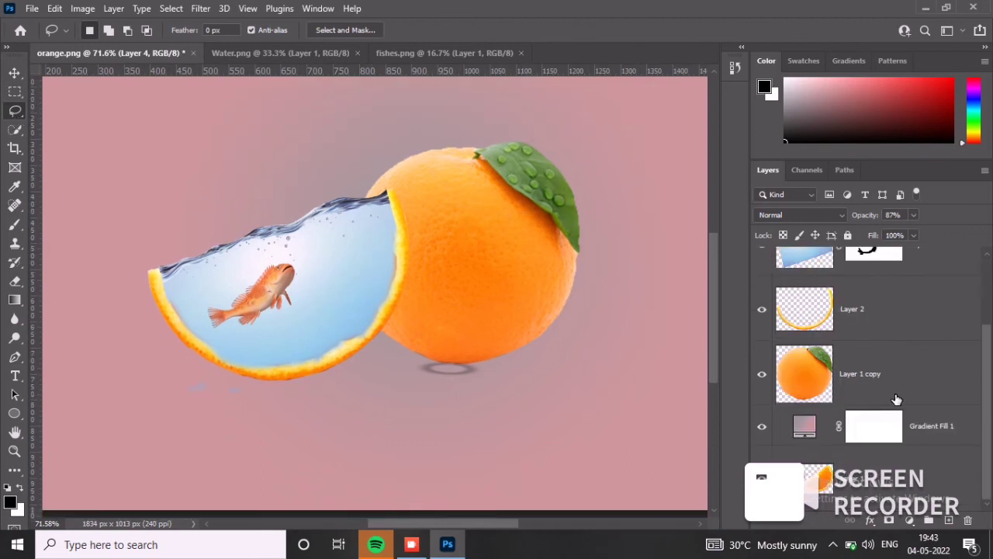
{"action": "left_click", "coordinate": [944, 432]}
{"action": "scroll", "coordinate": [915, 311], "scroll_direction": "up", "scroll_amount": 3}
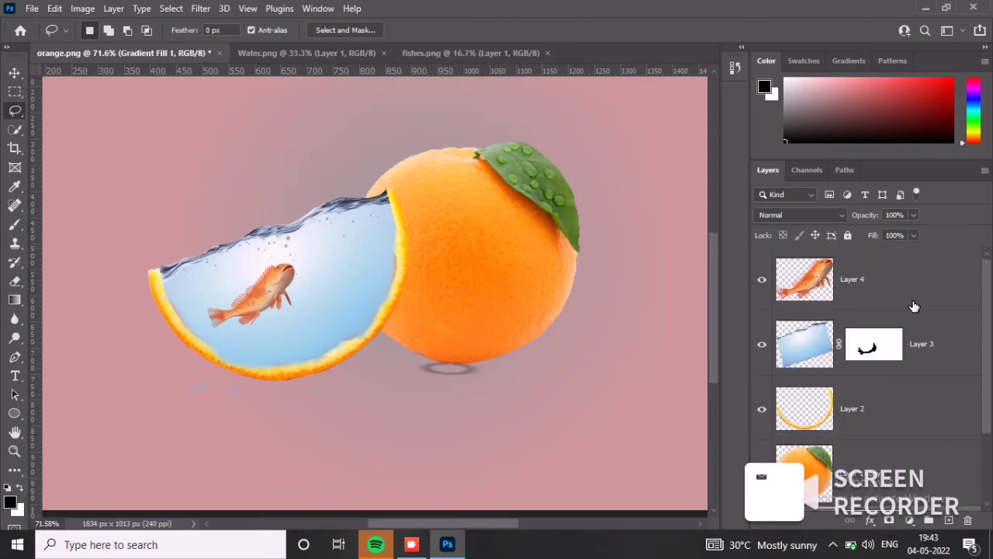
{"action": "scroll", "coordinate": [877, 291], "scroll_direction": "down", "scroll_amount": 2}
{"action": "left_click", "coordinate": [930, 522]}
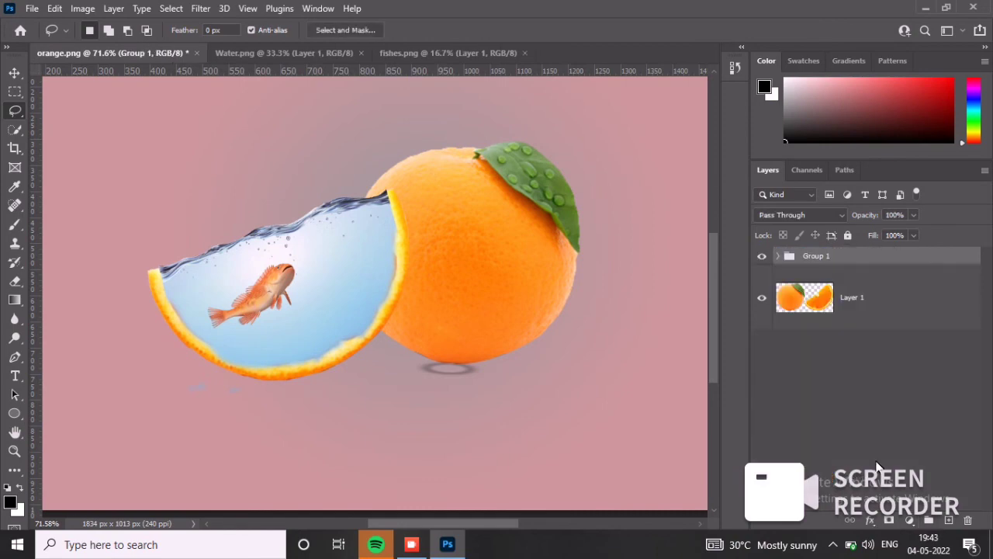
Step: Toggle the group's visibility to compare the finished composition with the original orange image
{"action": "left_click", "coordinate": [769, 259]}
{"action": "left_click", "coordinate": [769, 259]}
{"action": "left_click", "coordinate": [768, 259]}
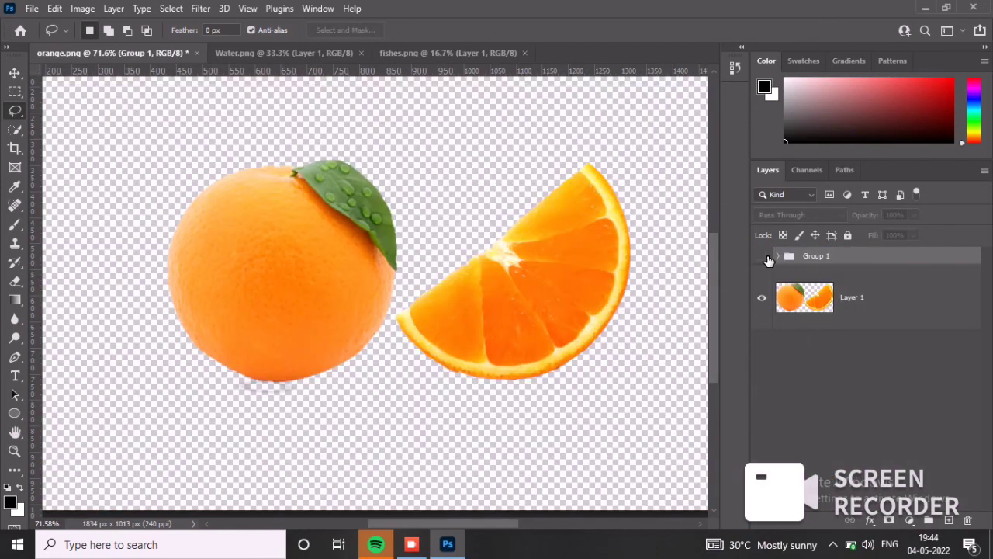